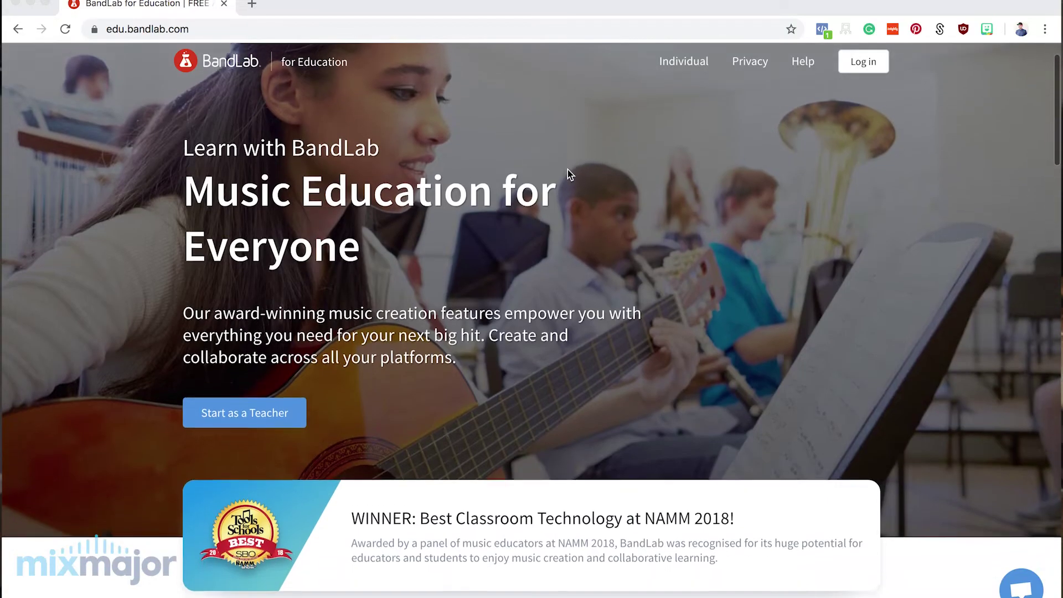
Scroll down the edu.bandlab.com page to the 'Bring BandLab to your classrooms' laptop preview
scroll(566, 169, "down", 3)
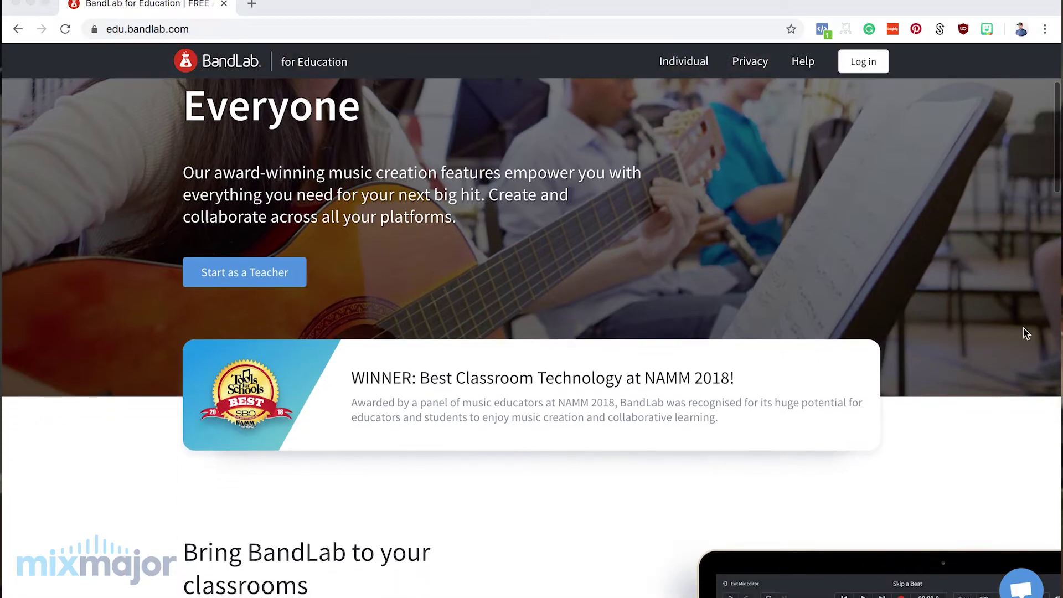
scroll(1029, 327, "down", 3)
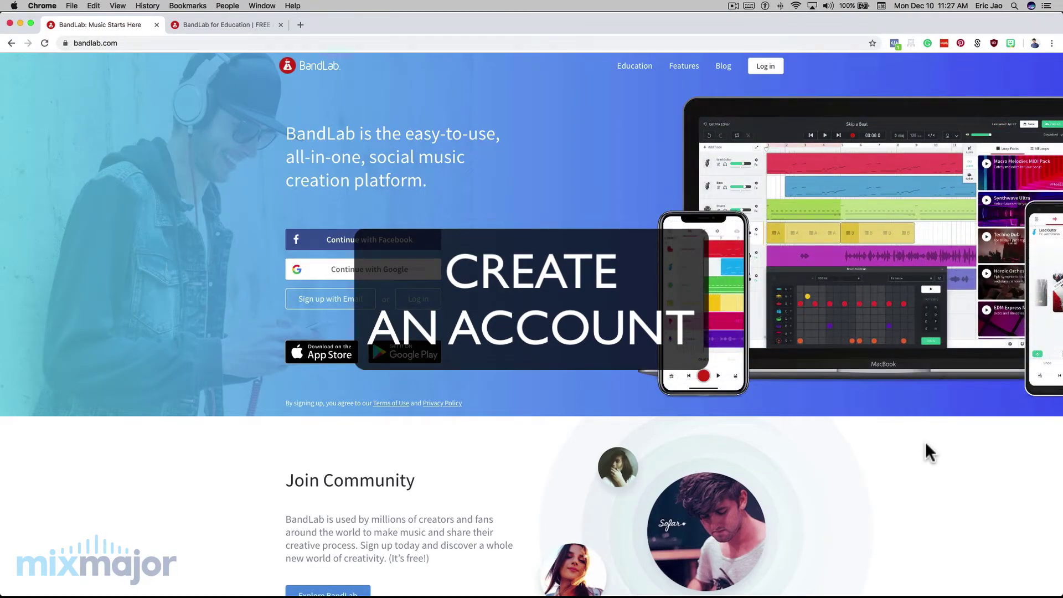
Return to the edu.bandlab.com tab and log in with the saved teacher credentials
key("ctrl+Tab")
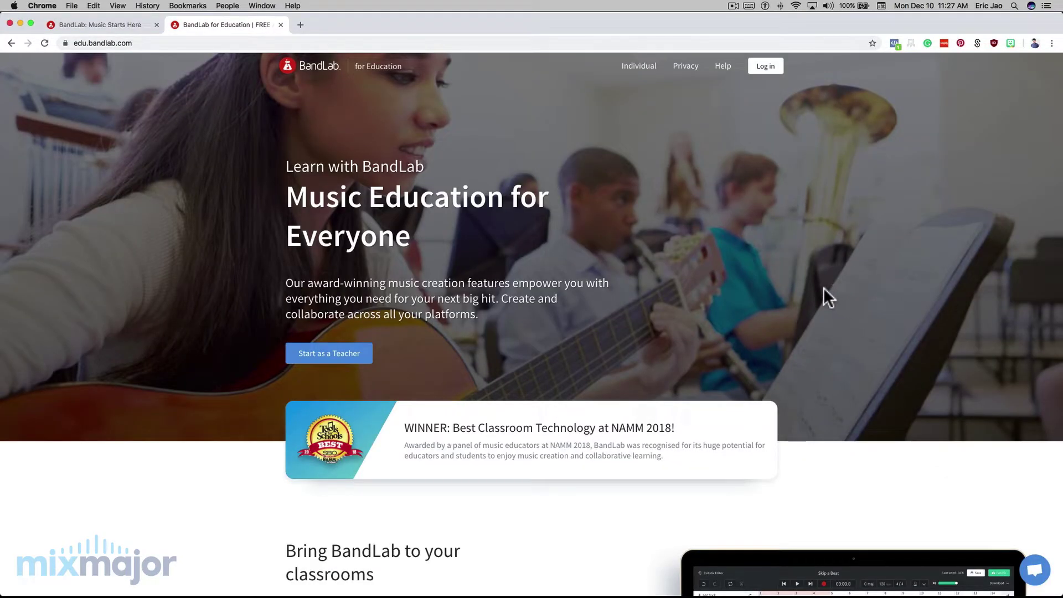
left_click(773, 71)
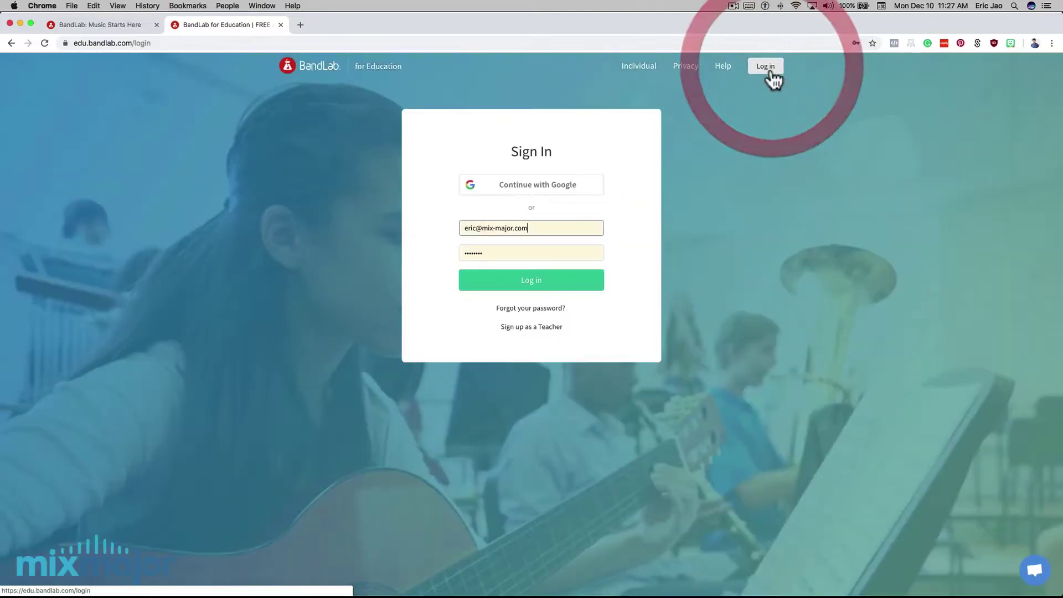
left_click(510, 280)
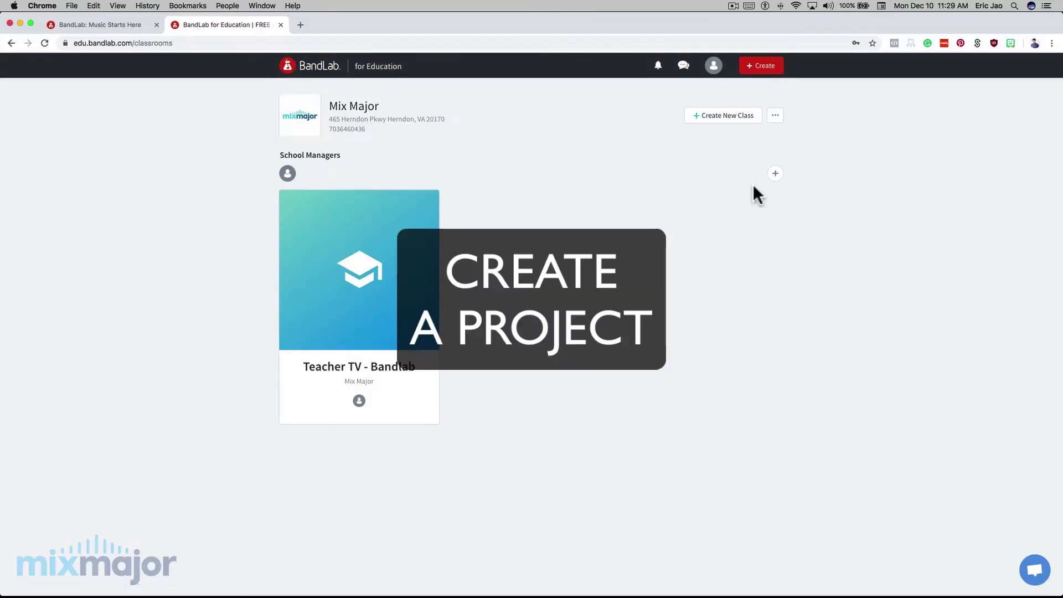
Start a new personal project from Create and choose Browse Loops to list the loop packs
left_click(762, 67)
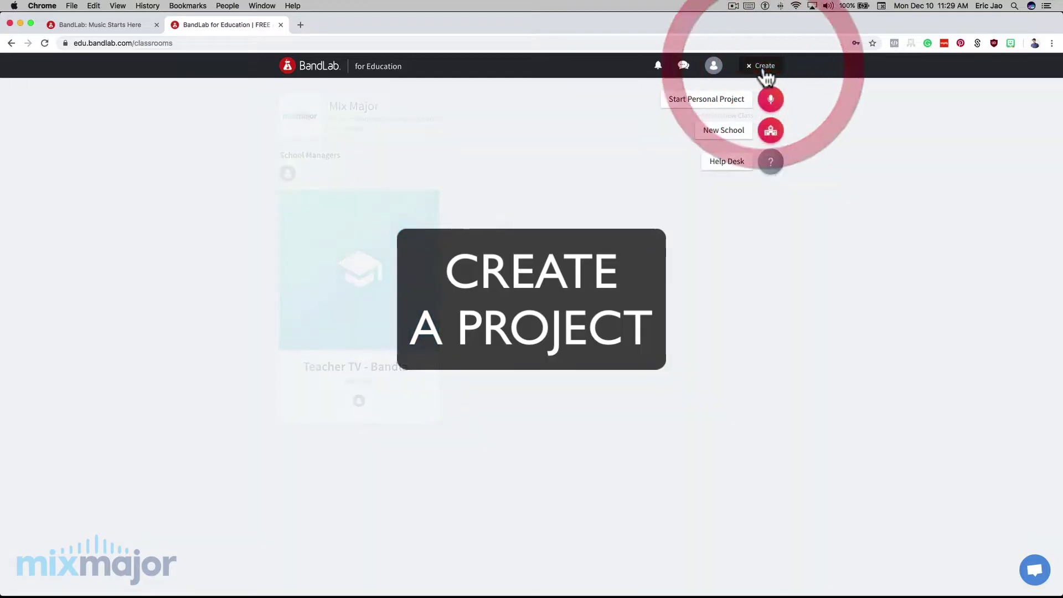
left_click(771, 101)
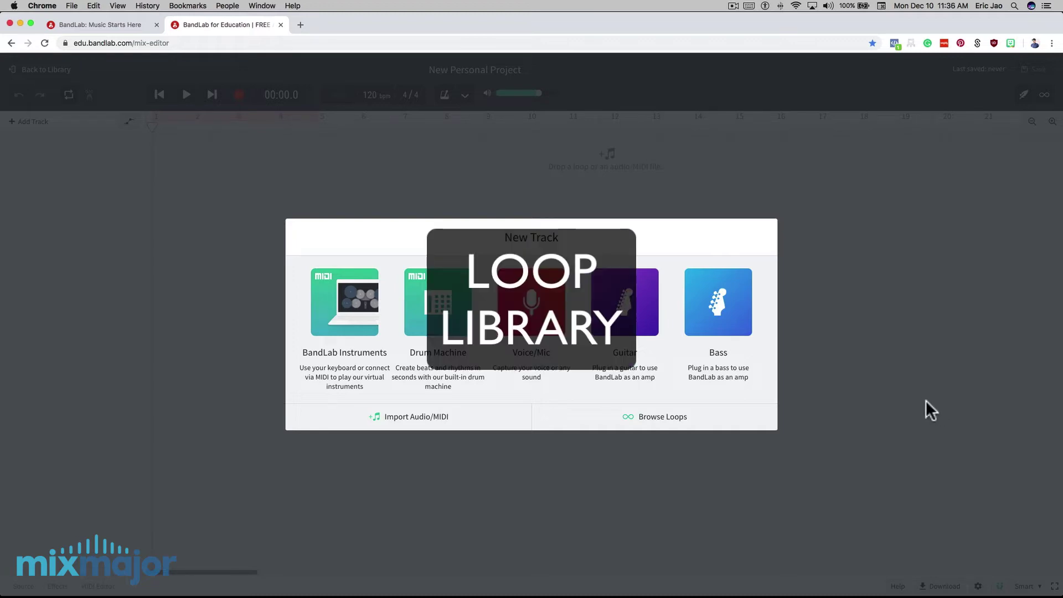
left_click(666, 419)
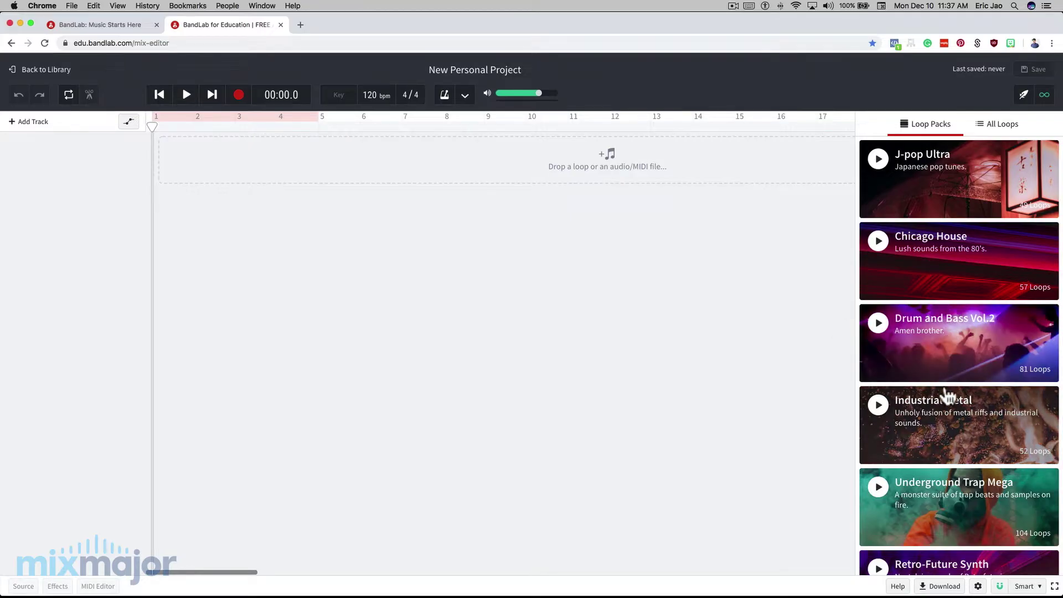
scroll(946, 404, "down", 2)
scroll(945, 440, "down", 10)
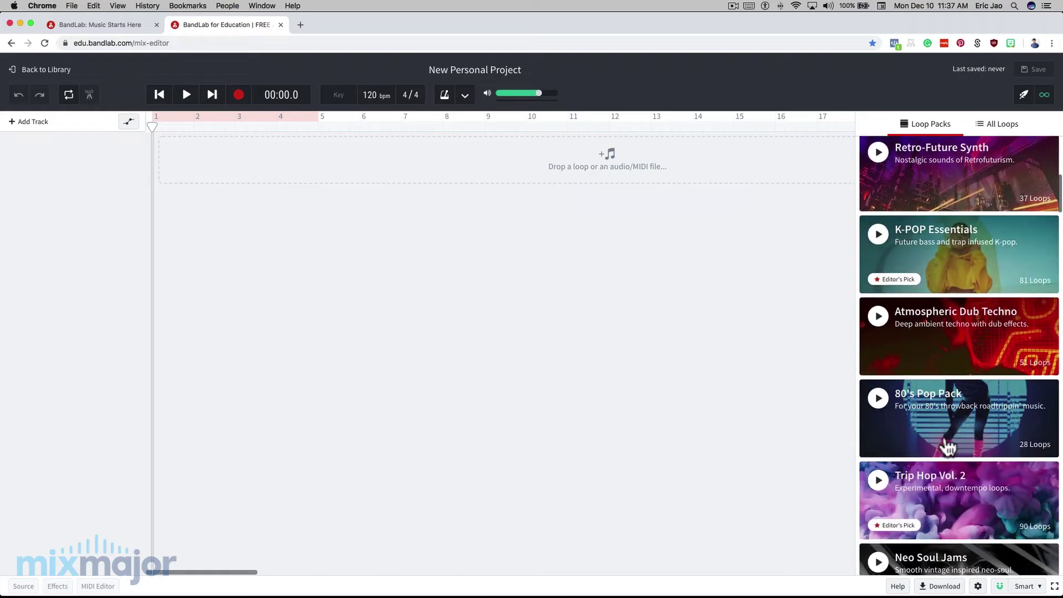
left_click(879, 199)
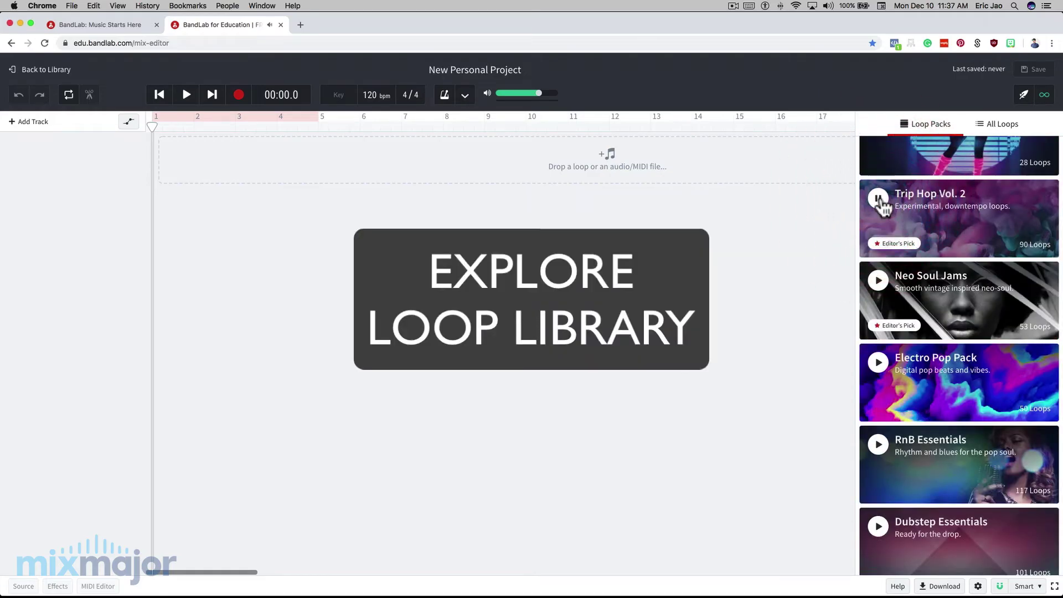
left_click(878, 280)
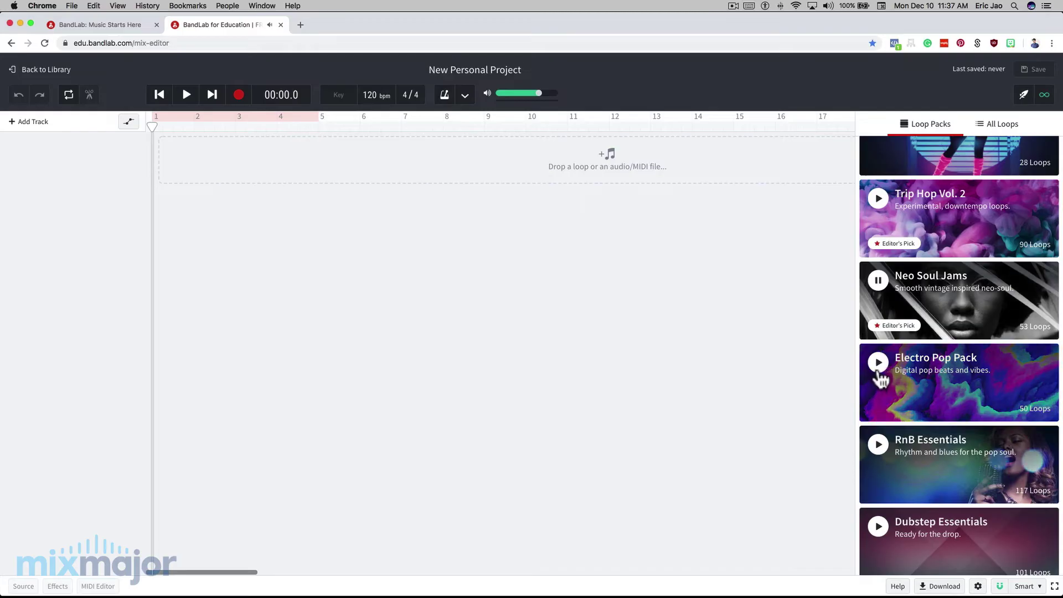
left_click(877, 370)
scroll(880, 374, "down", 2)
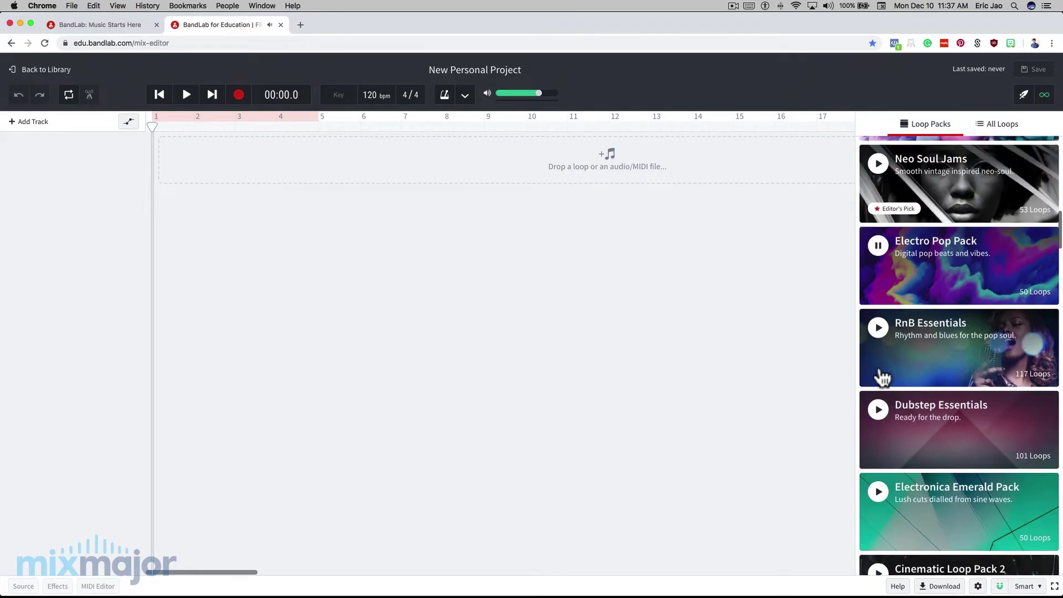
scroll(882, 378, "down", 3)
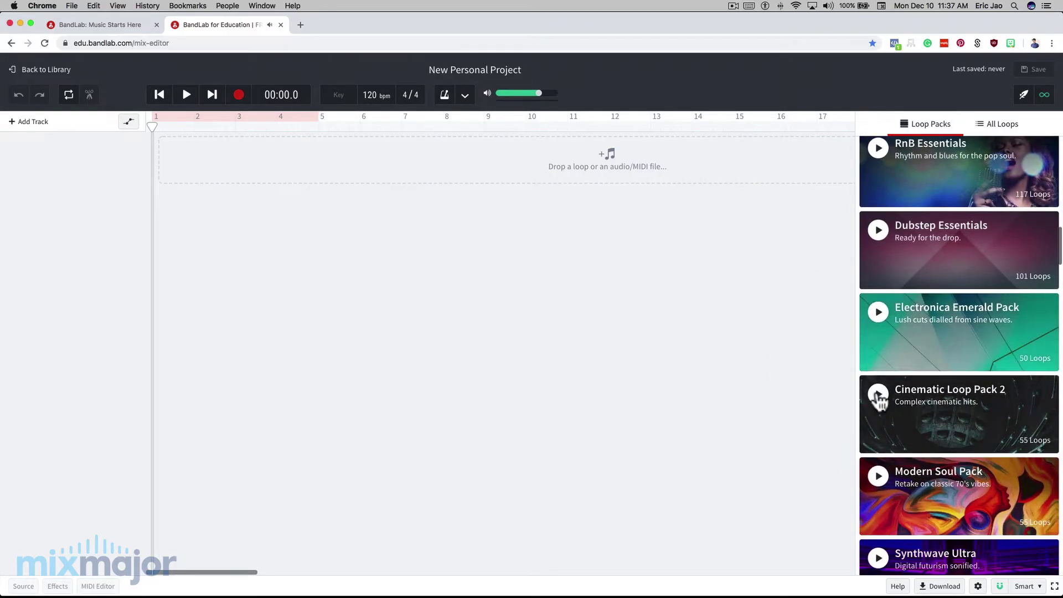
scroll(880, 394, "down", 8)
left_click(879, 272)
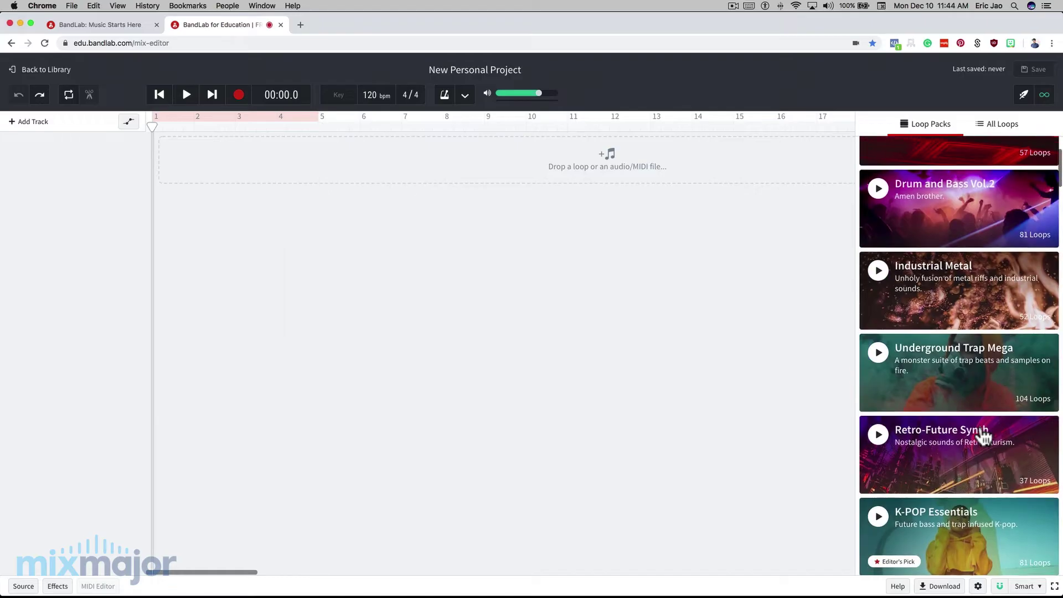
Add the Castlez Beat 02 loop from Underground Trap Mega as a new track
scroll(949, 363, "down", 1)
left_click(948, 359)
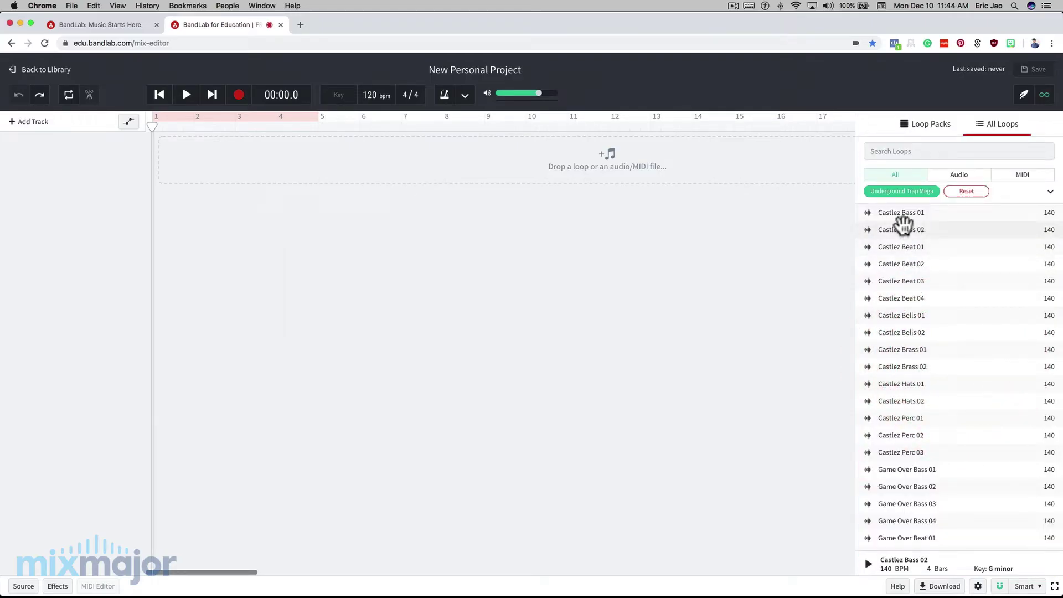
scroll(903, 227, "down", 5)
scroll(903, 227, "up", 5)
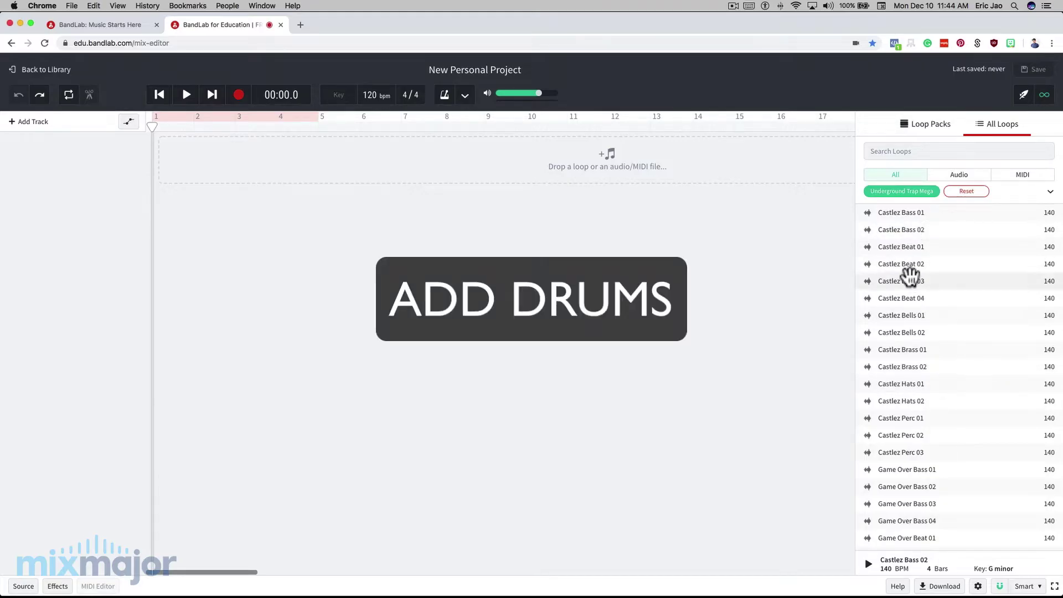
left_click_drag(908, 266, 162, 154)
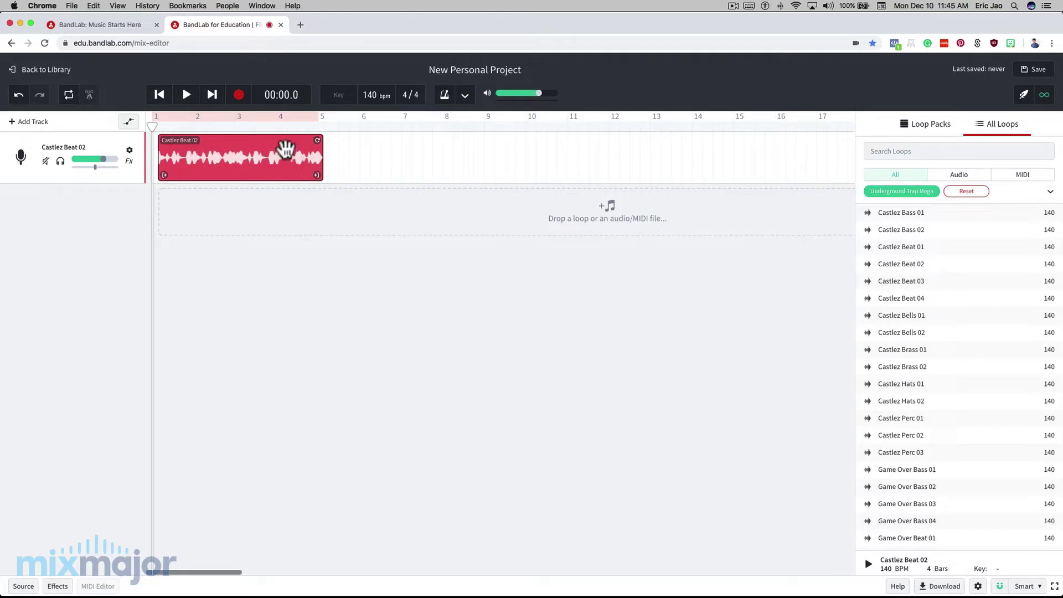
Snap the Castlez Beat 02 clip to start at bar 1 and play it at 140 bpm
left_click(283, 150)
left_click_drag(282, 150, 258, 150)
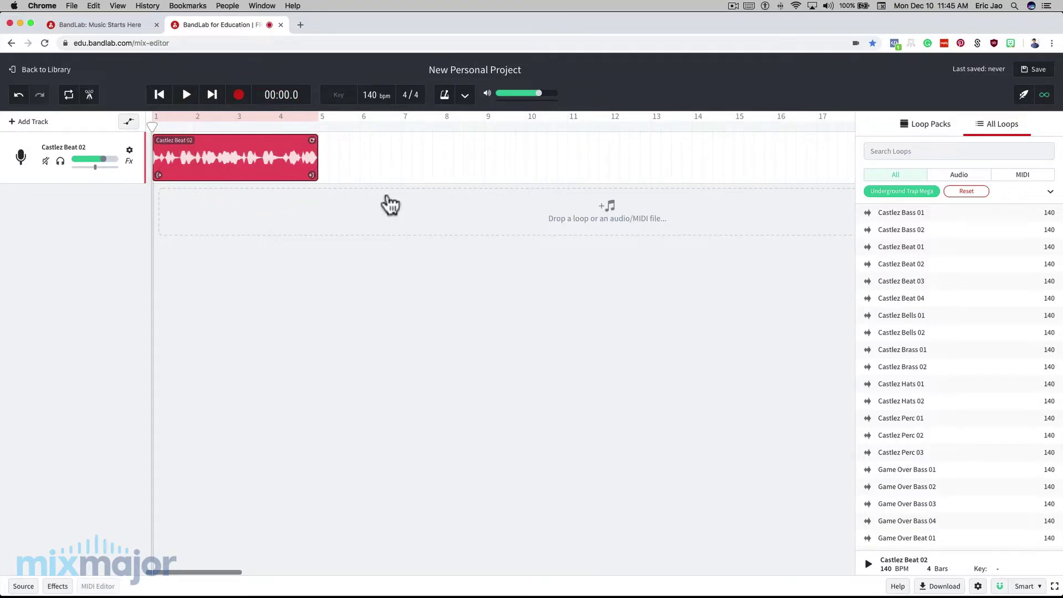
left_click(159, 99)
left_click(187, 97)
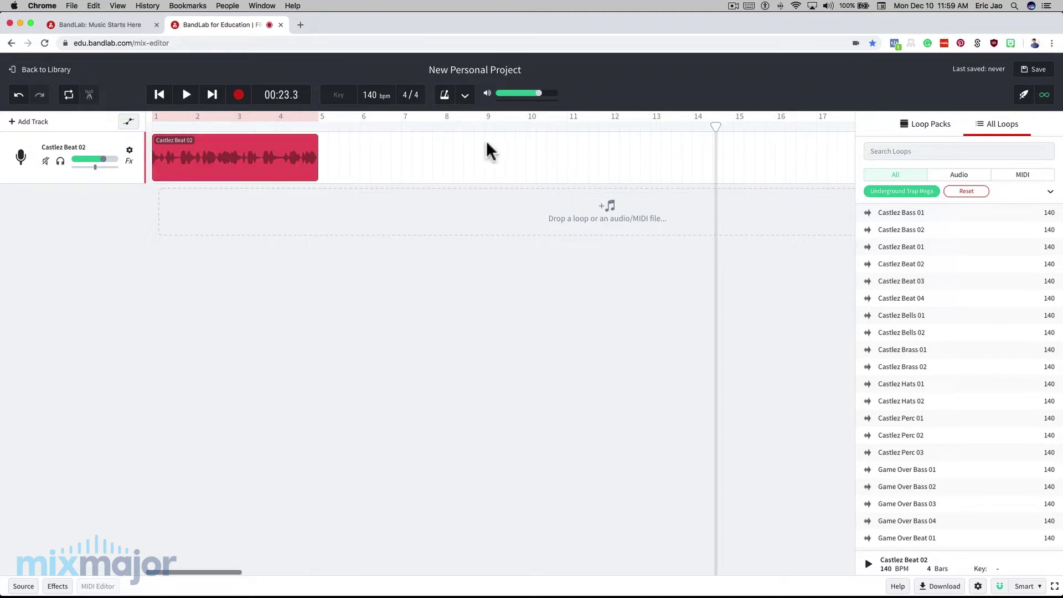
Bring the playhead back to bar 1 and set the cycle region over bars 1–5
left_click(382, 130)
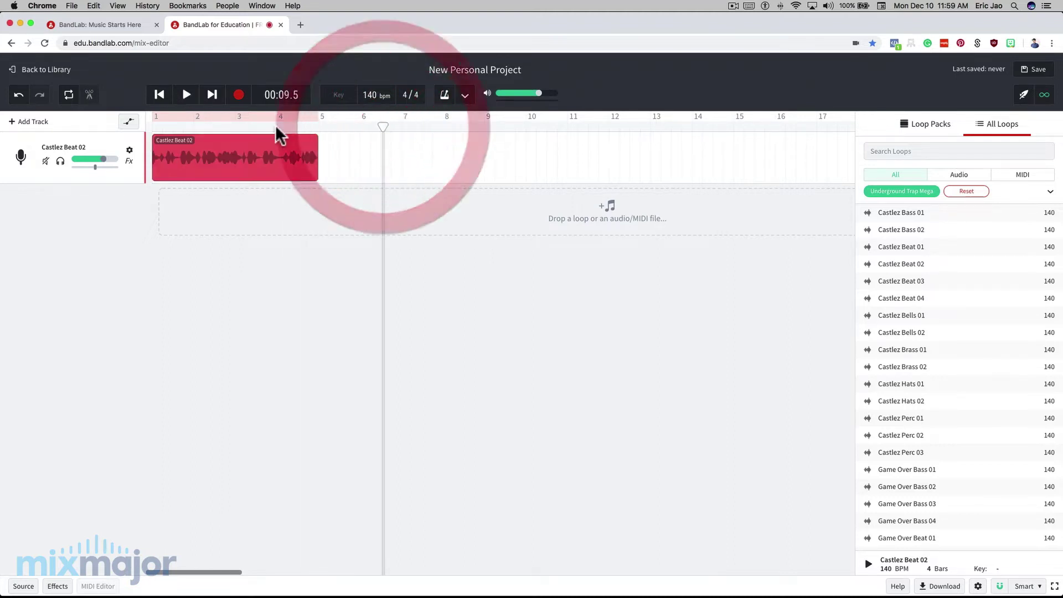
left_click(276, 130)
left_click(541, 128)
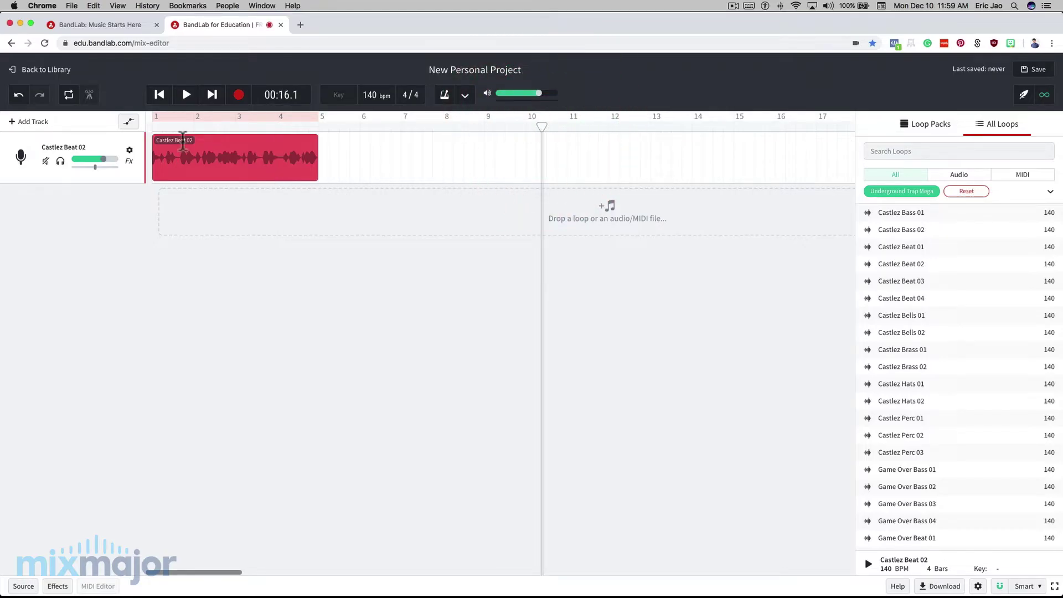
left_click_drag(195, 129, 154, 129)
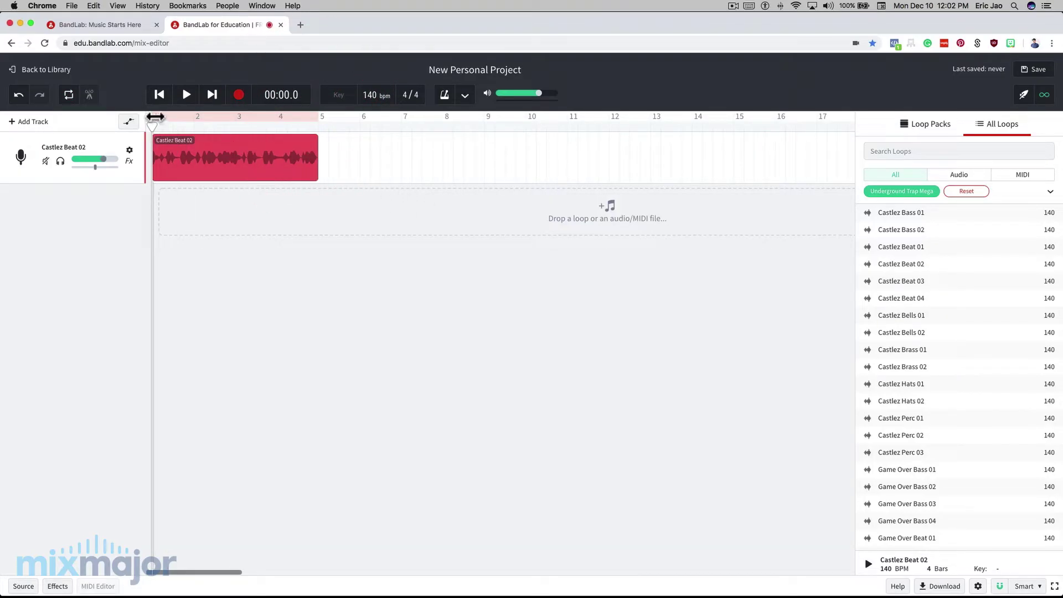
left_click_drag(155, 116, 321, 117)
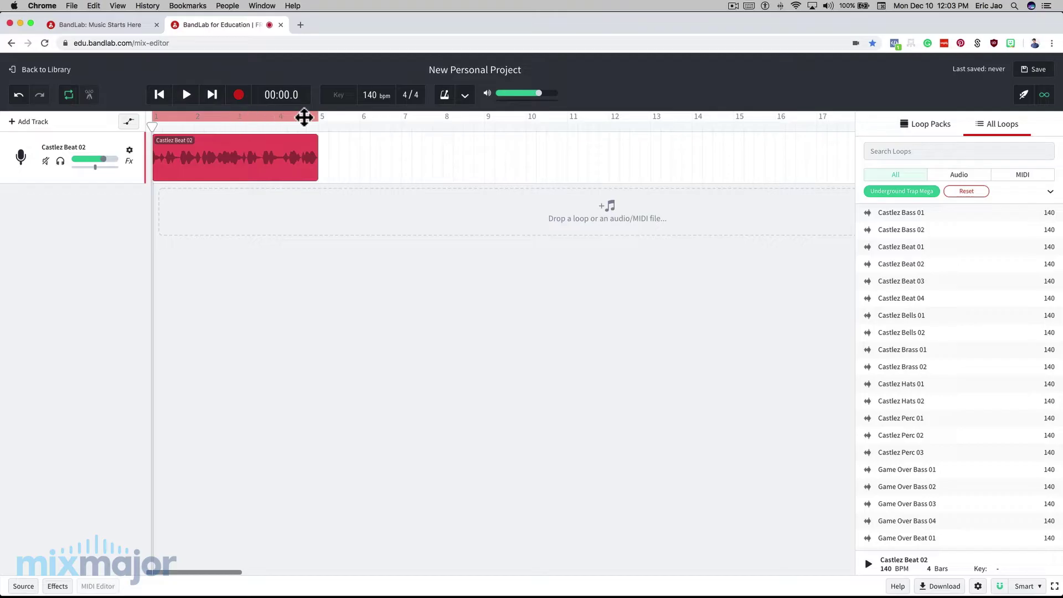
Turn looping on, audition the repeating drum beat, and add Castlez Hats 01 as a second track
left_click(70, 101)
left_click(70, 101)
left_click(70, 100)
left_click(70, 100)
left_click(71, 100)
left_click(70, 100)
key("space")
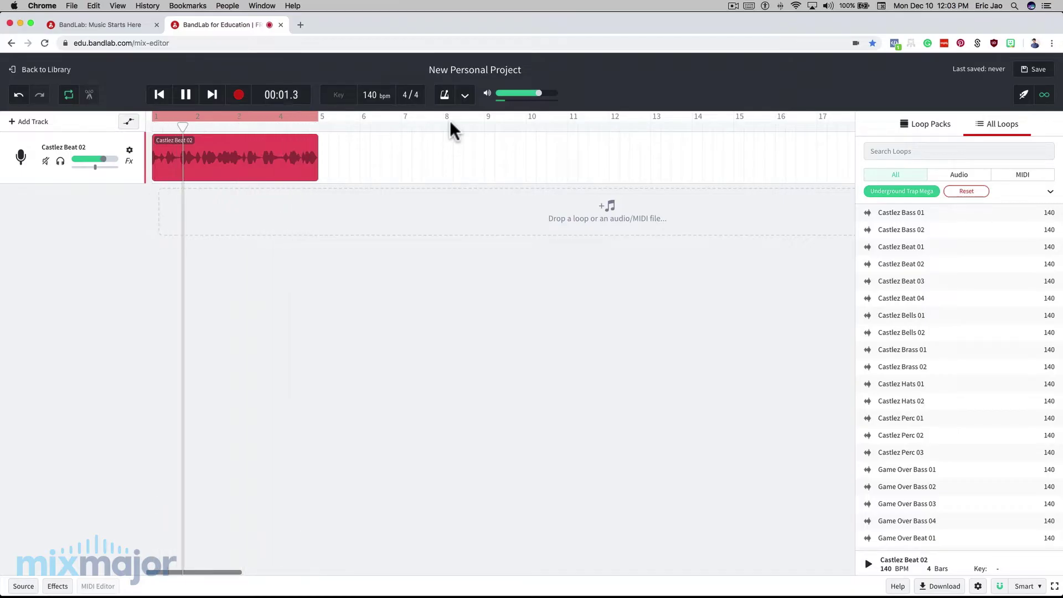
key("space")
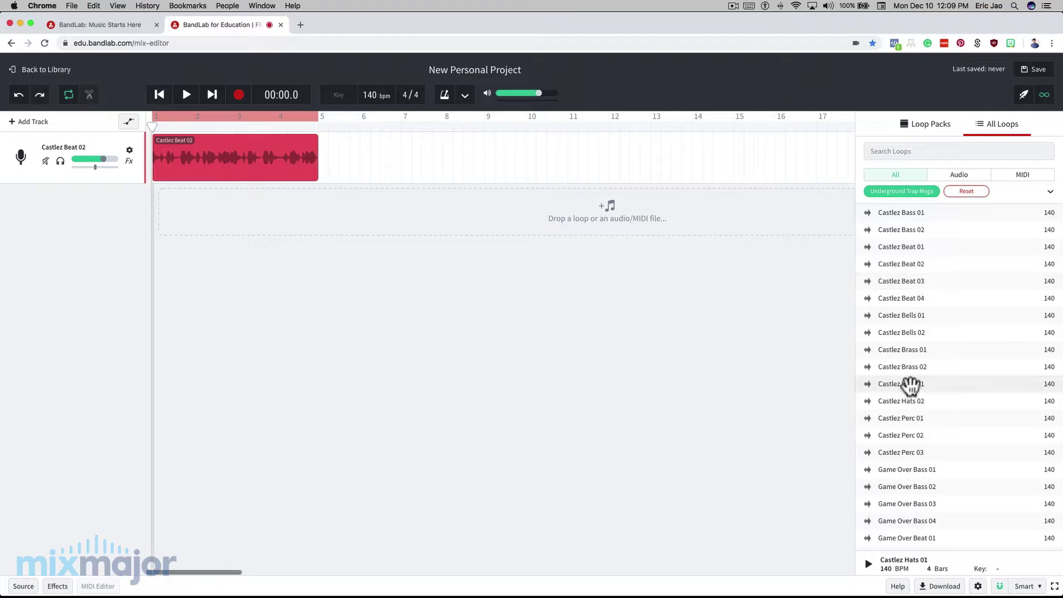
left_click_drag(910, 382, 206, 206)
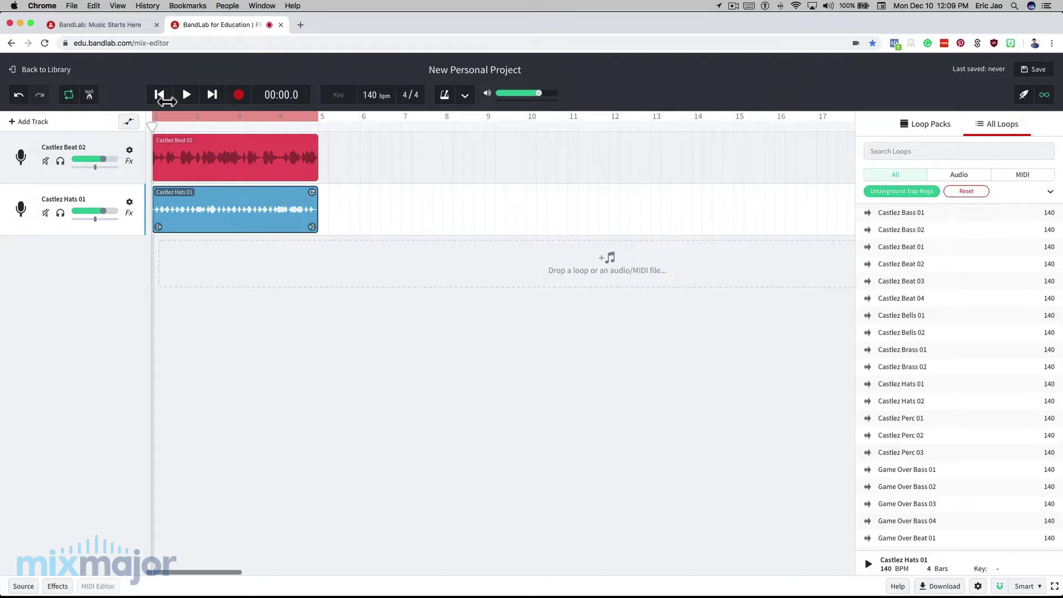
Play the Castlez drums and hi-hats together over bars 1–5, then stop
key("space")
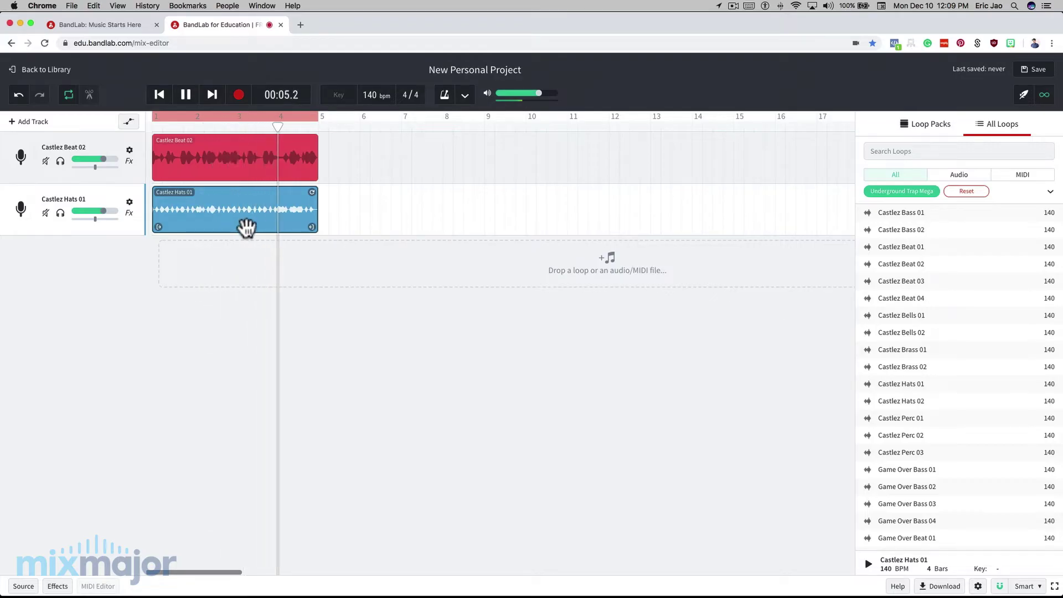
key("space")
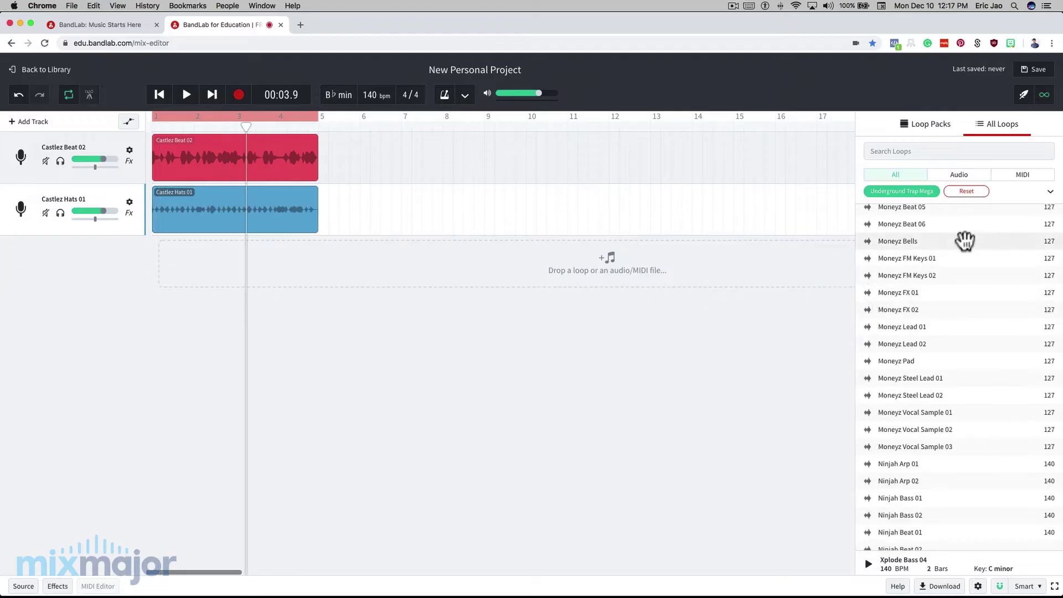
Add Xplode Bass 04 as a third track and play the three layers from bar 1
scroll(963, 241, "down", 10)
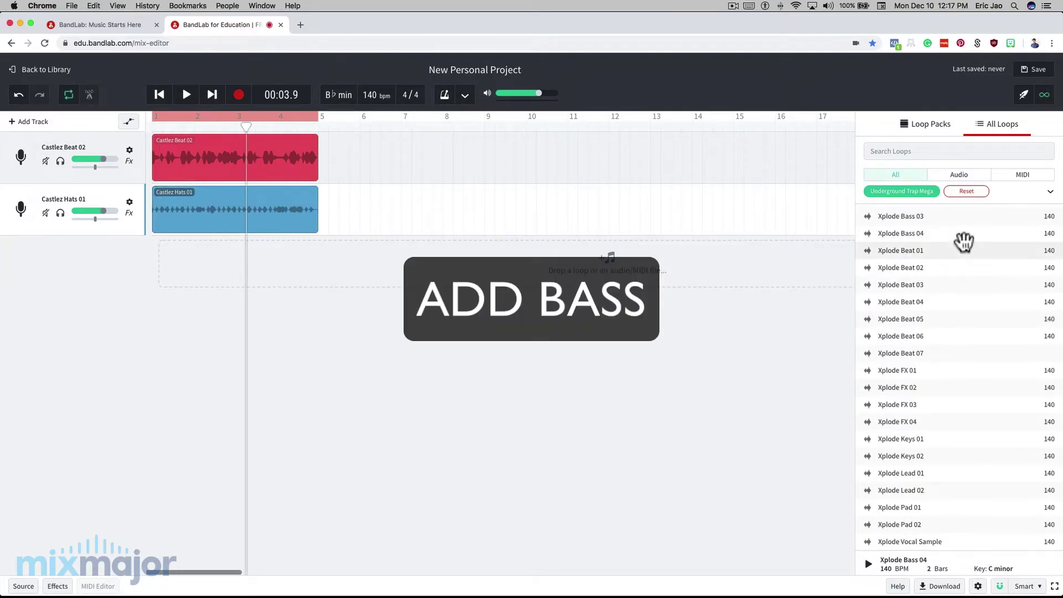
scroll(948, 239, "up", 2)
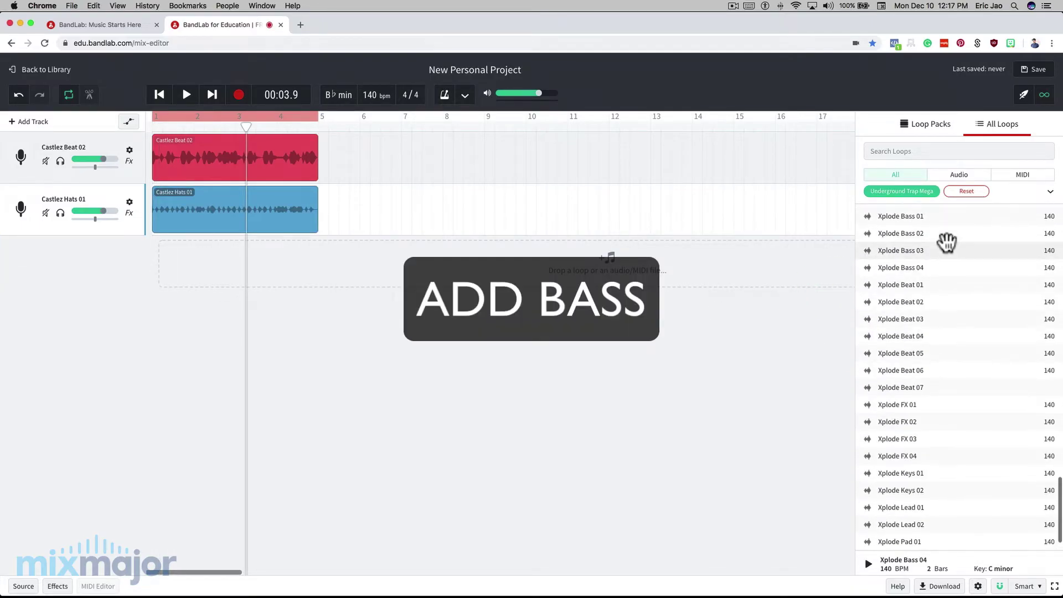
left_click(912, 267)
left_click_drag(912, 265, 210, 253)
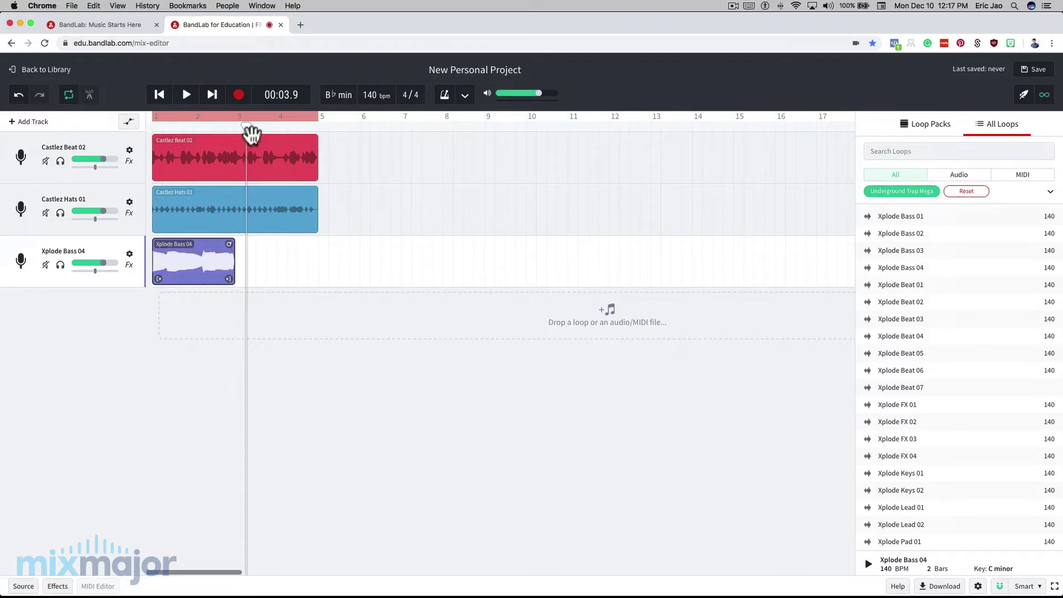
left_click_drag(183, 115, 127, 128)
key("space")
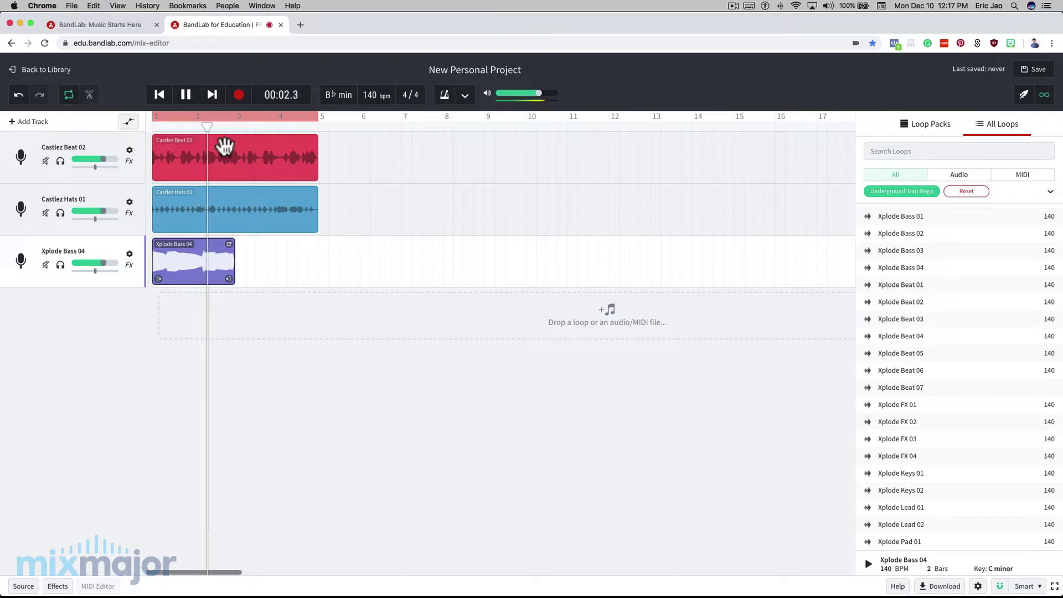
key("space")
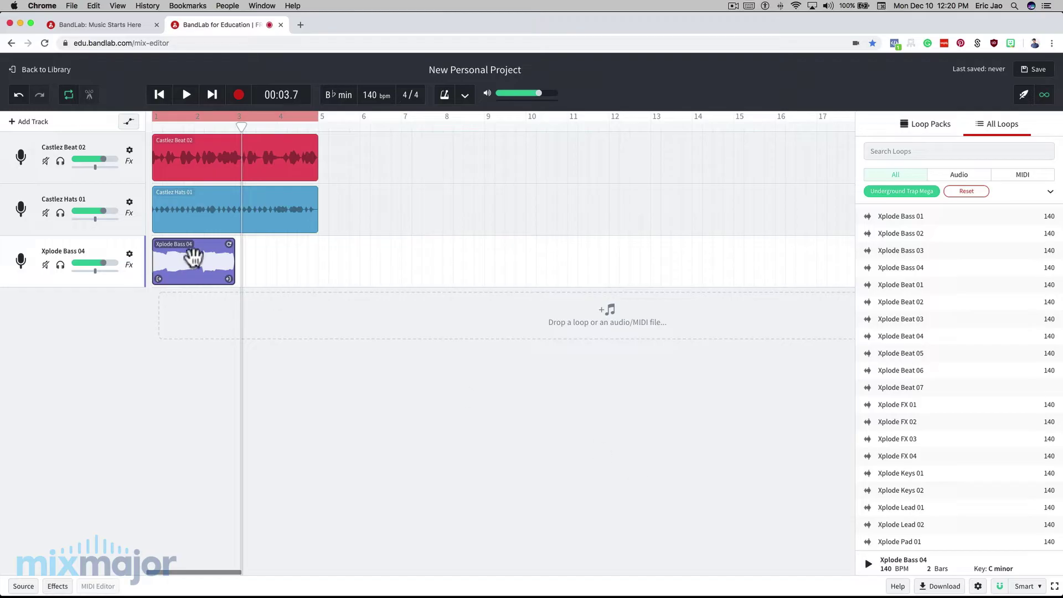
Loop the Xplode Bass 04 clip out to bar 5 to match the beat and hi-hats
left_click(289, 374)
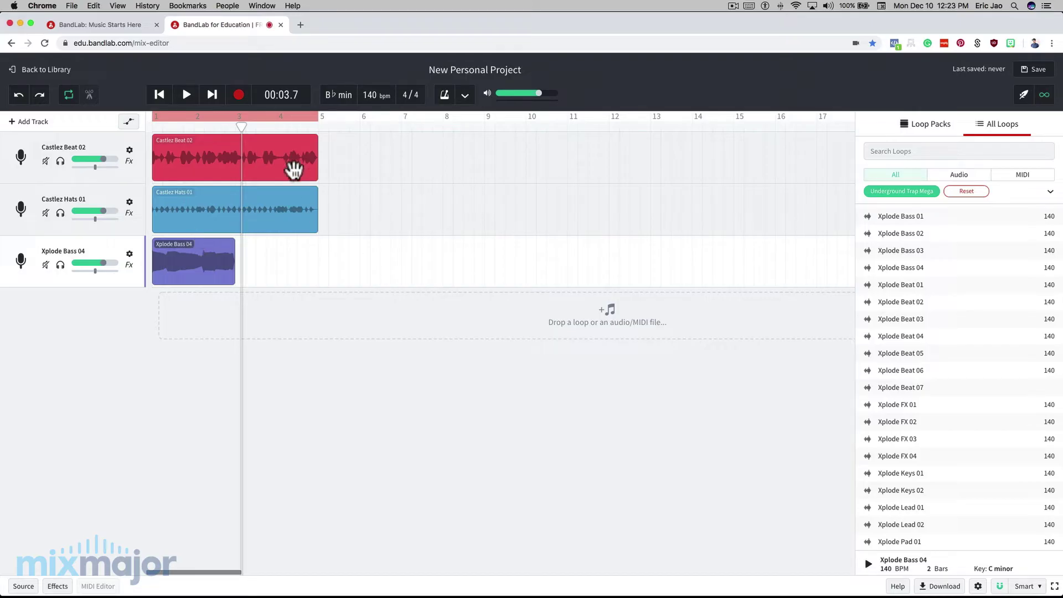
left_click(217, 253)
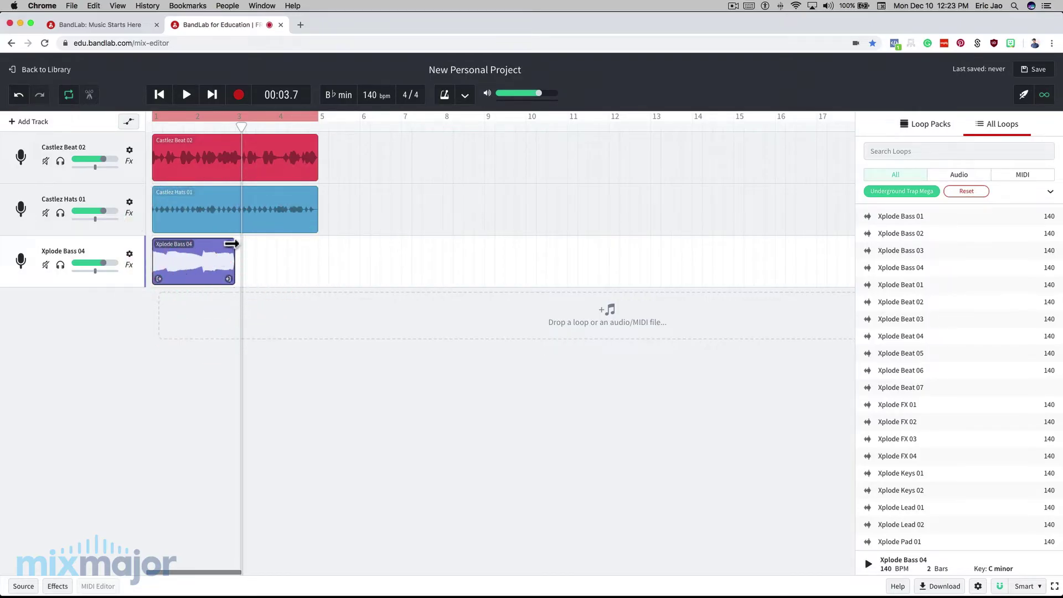
left_click(231, 244)
left_click_drag(232, 243, 318, 244)
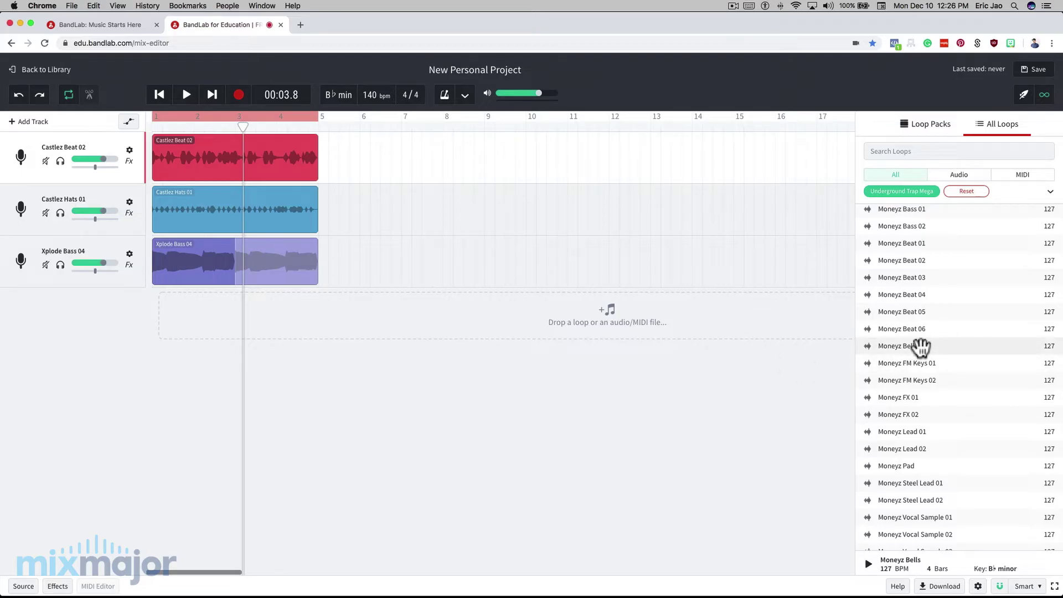
Add Moneyz Bells as a fourth track spanning bars 1–5 and play the arrangement
left_click_drag(920, 348, 226, 309)
key("space")
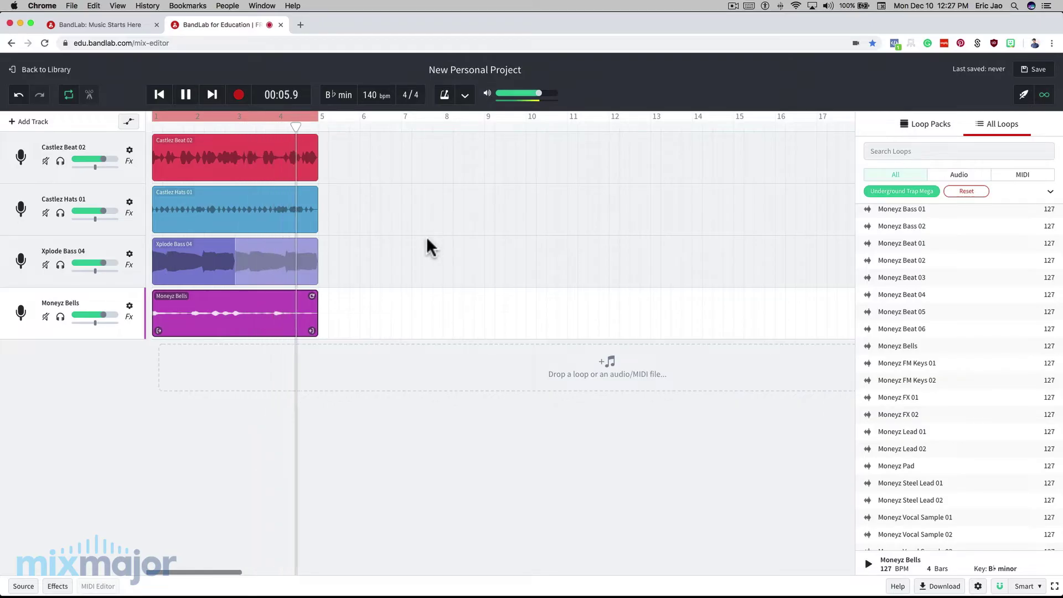
key("space")
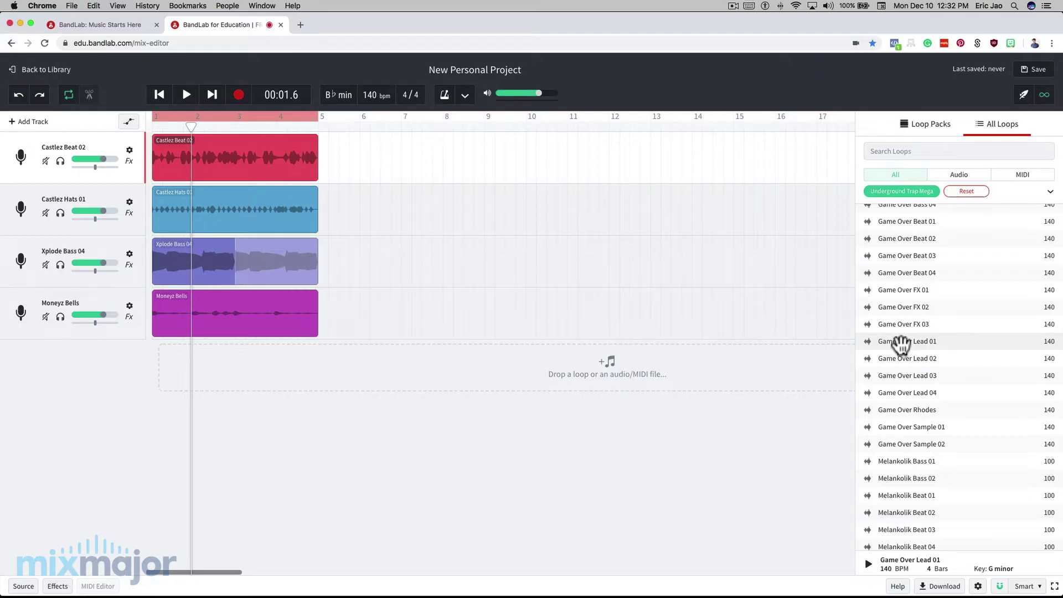
Drop Game Over Lead 01 below the other tracks and play all five layers from the start
left_click_drag(900, 343, 280, 349)
left_click_drag(890, 344, 235, 358)
left_click(234, 355)
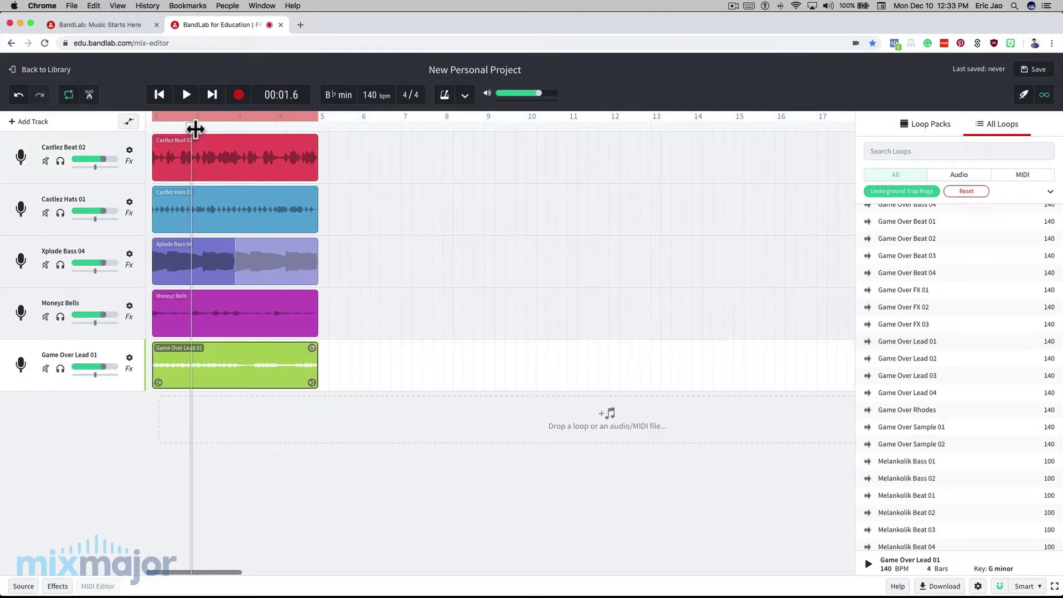
left_click_drag(193, 127, 142, 129)
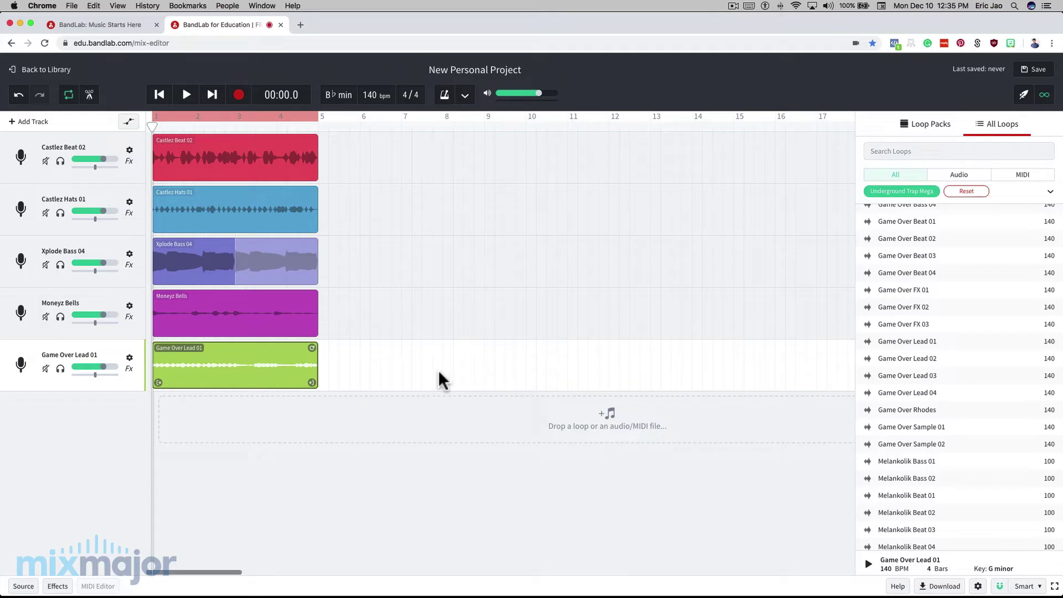
left_click(158, 96)
left_click(184, 100)
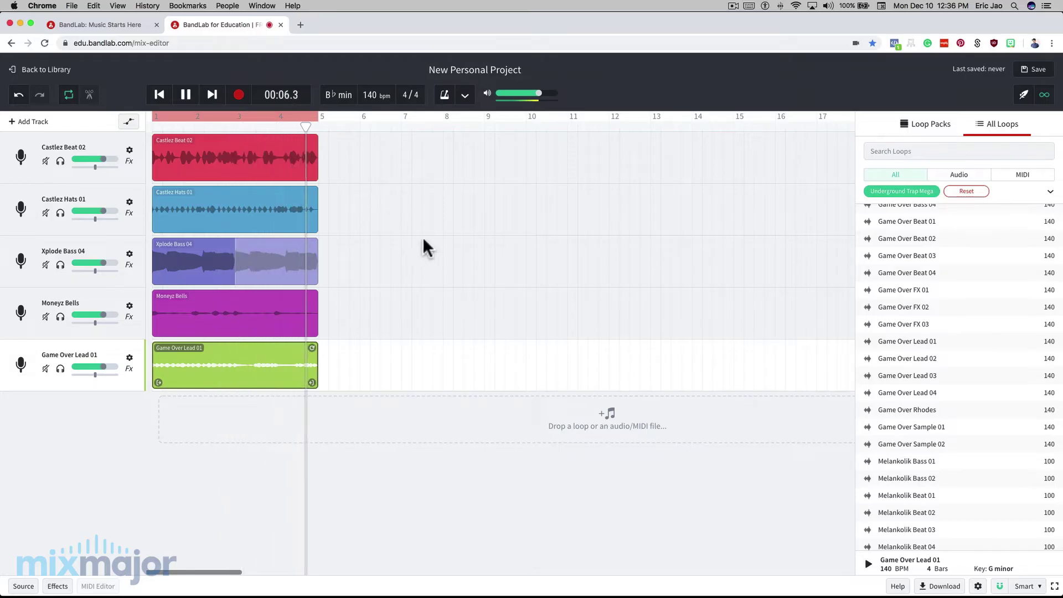
key("space")
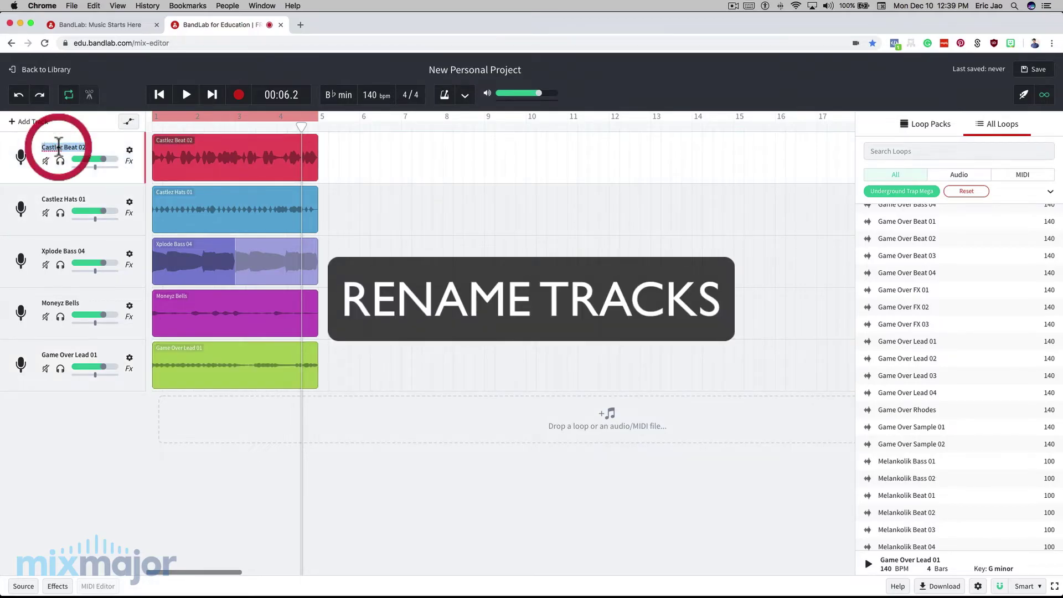
Rename the five loop tracks Drums, Hi Hats, Bass, Music 1 and Music 2, replacing names like Moneyz Bells
type("rums")
key("Tab")
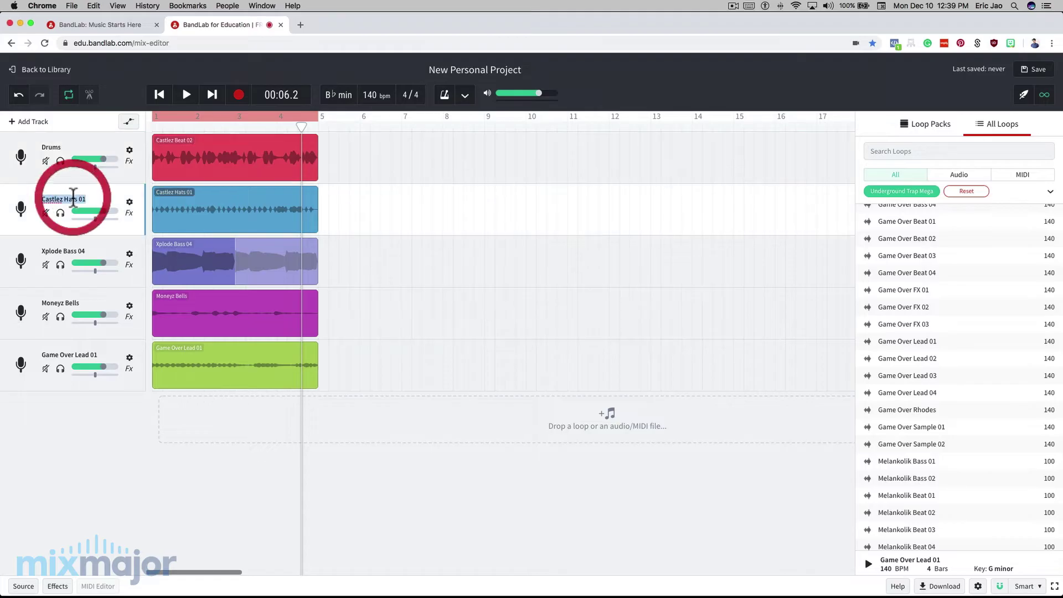
type("Hi Hat")
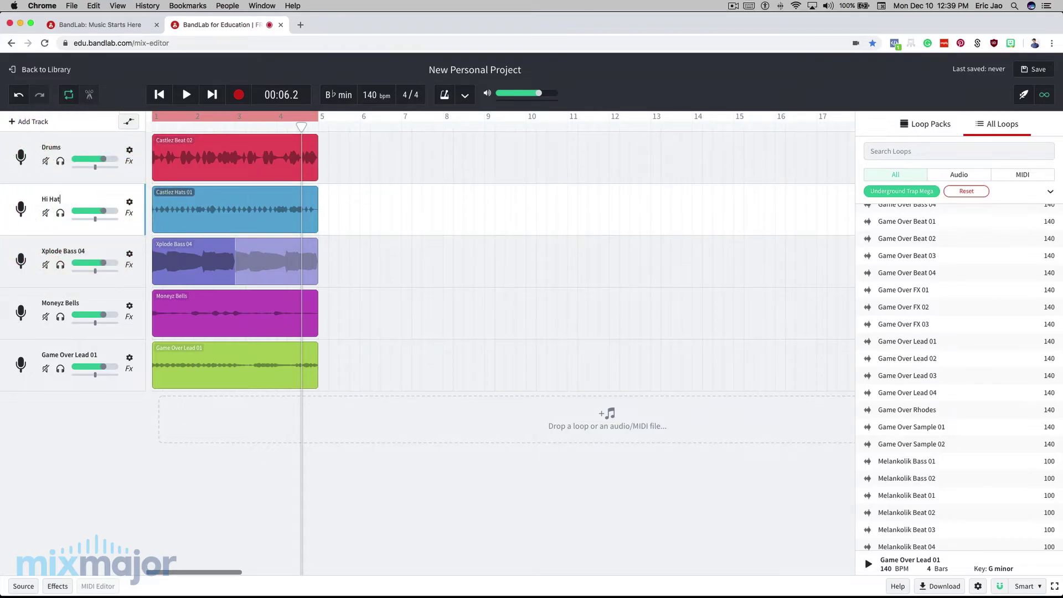
type("s")
key("Tab")
type("Bas")
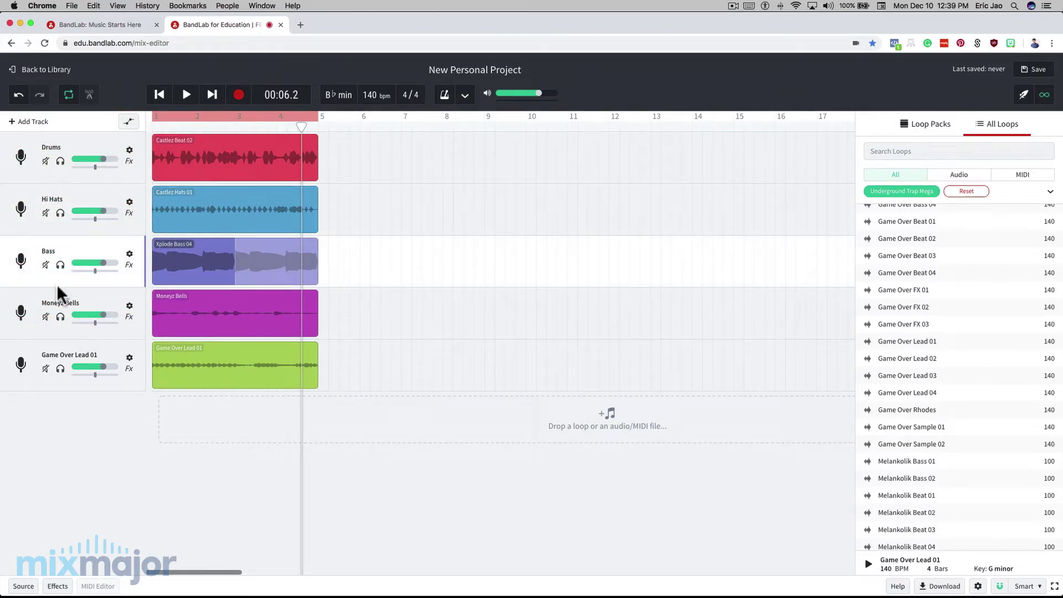
left_click(61, 300)
type("Mus")
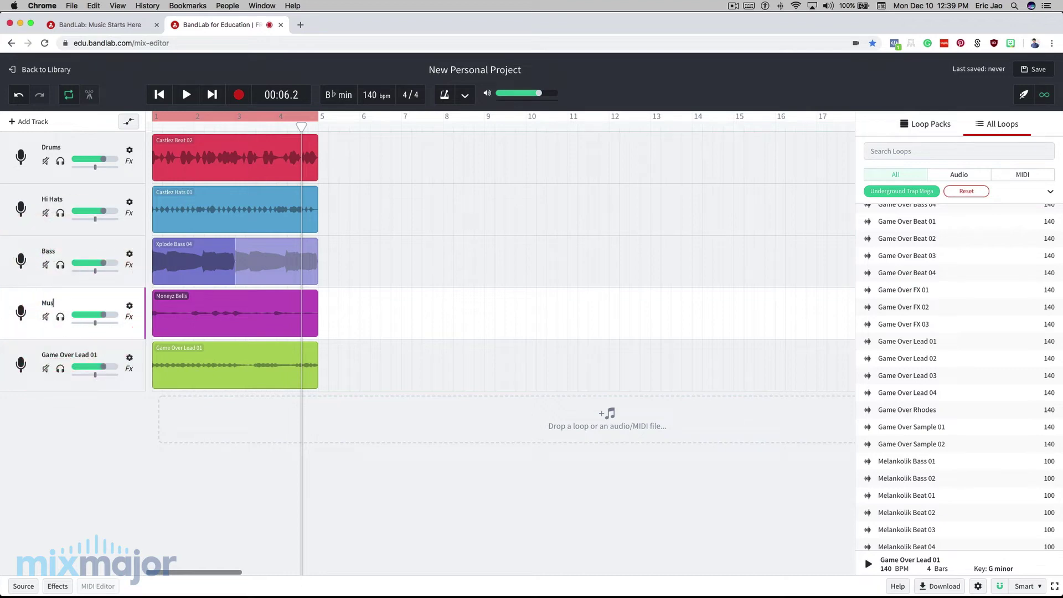
type("ic 1")
key("Tab")
type("Music")
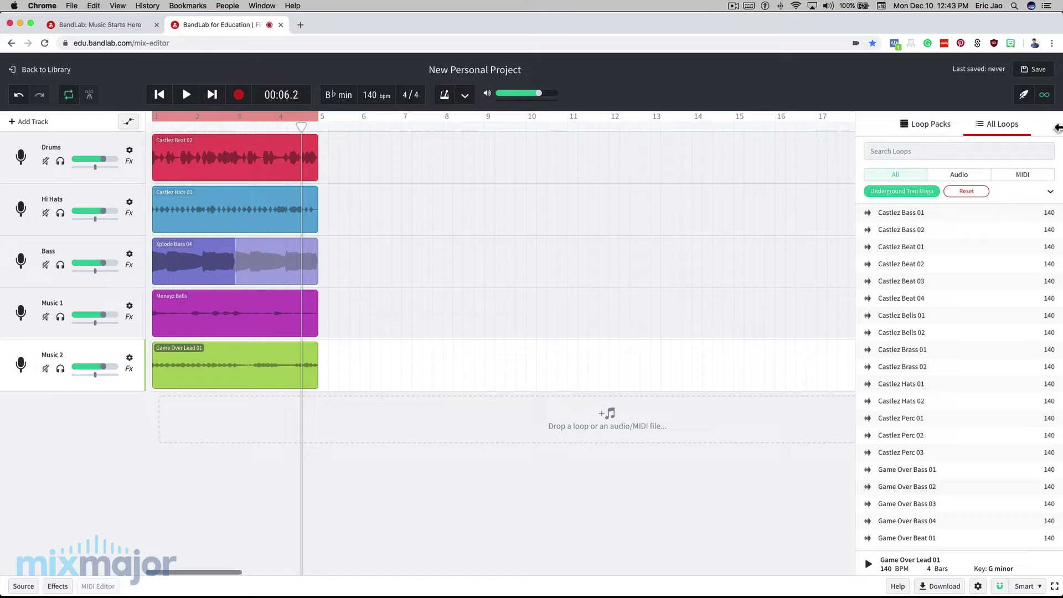
Hide the loop browser and zoom the timeline out to show bars 1–35
left_click(1044, 94)
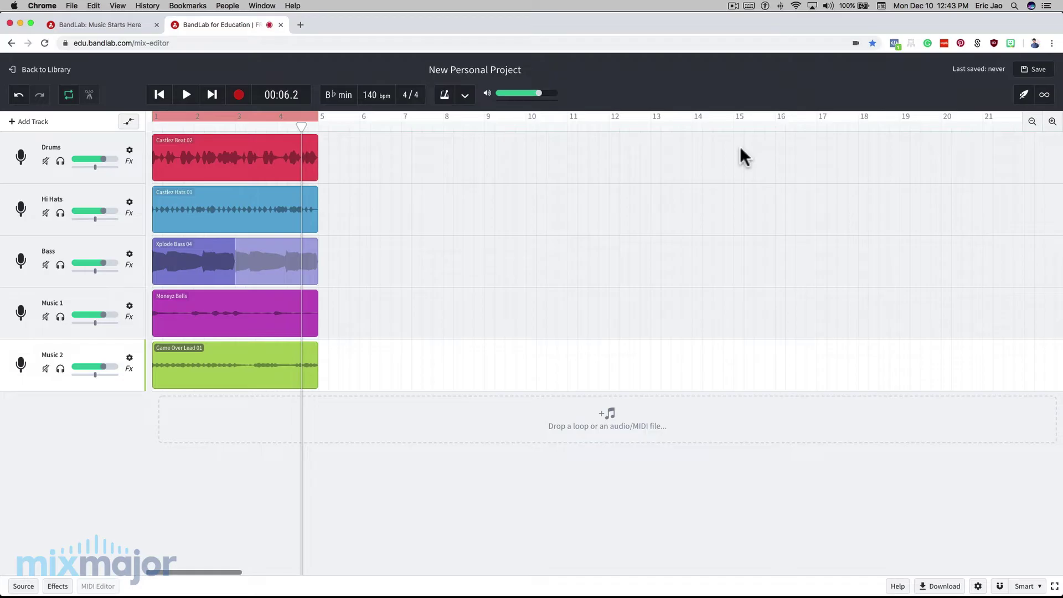
scroll(740, 148, "down", 2)
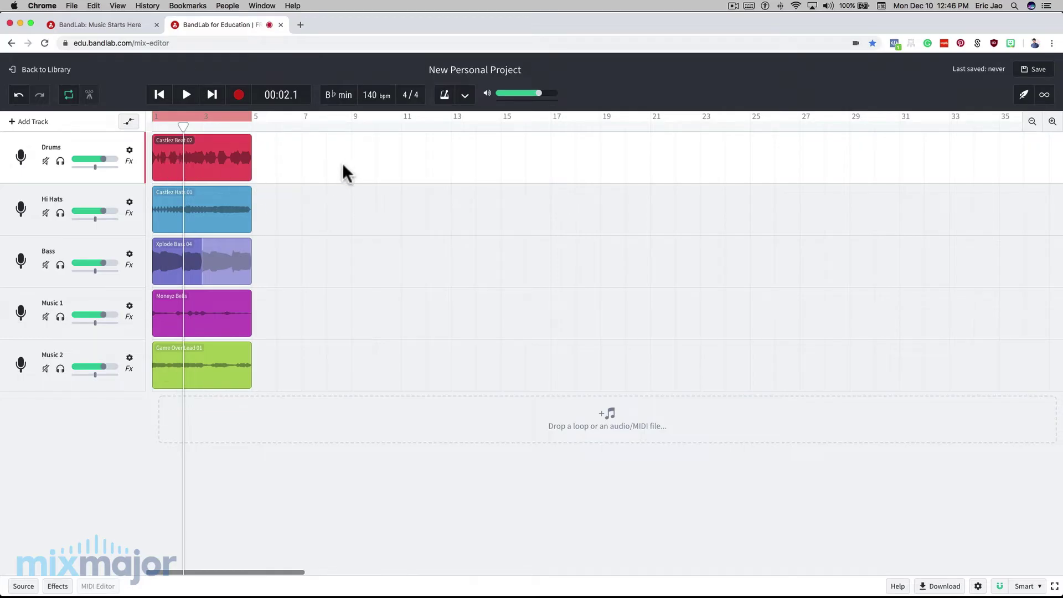
Loop the Drums, Hi Hats and Bass clips out to bar 33
left_click(217, 158)
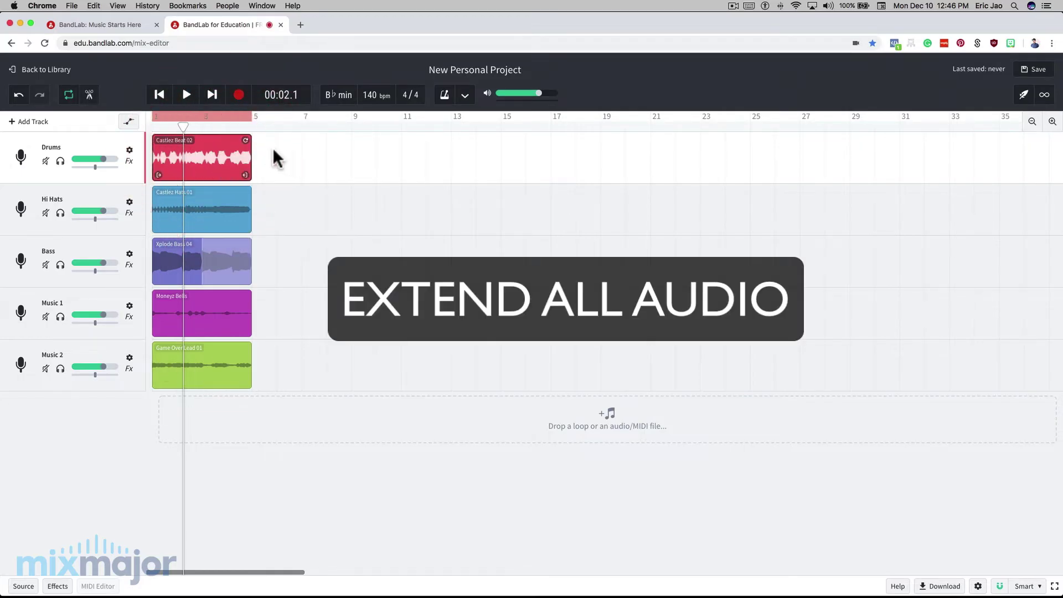
left_click_drag(247, 140, 948, 158)
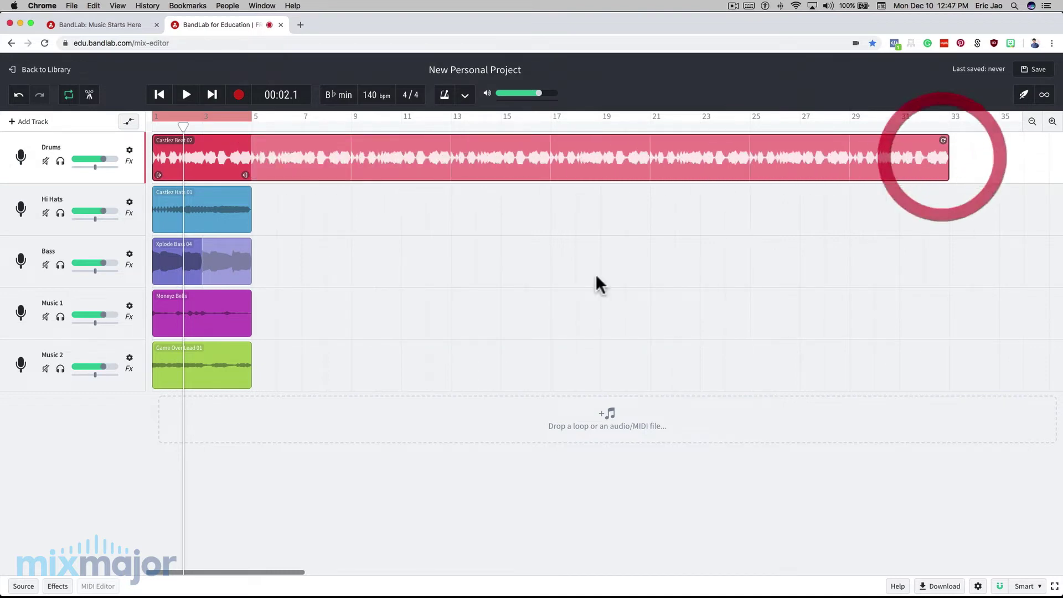
left_click(227, 204)
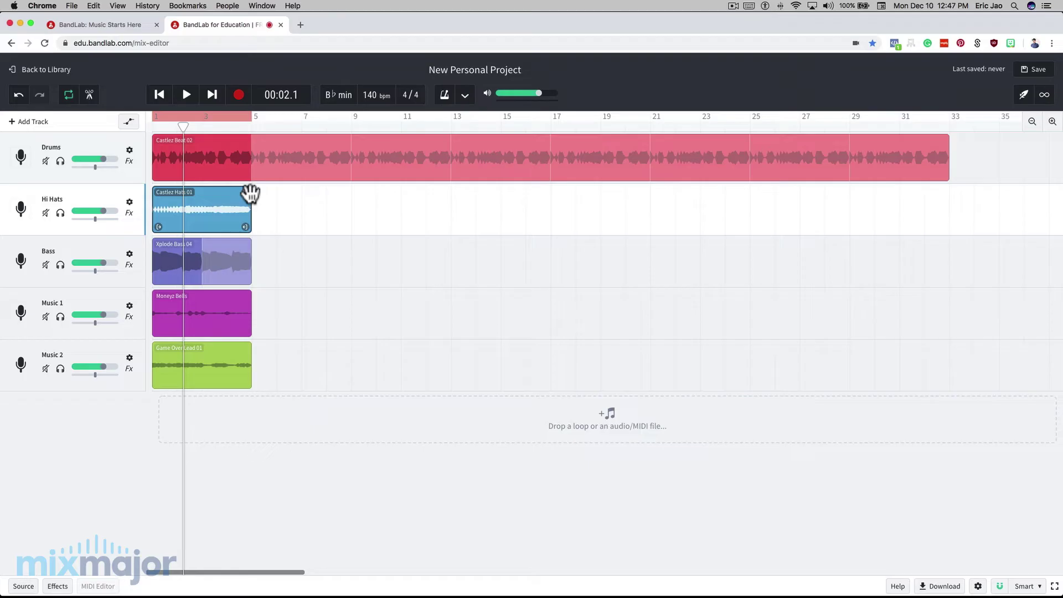
left_click_drag(244, 190, 947, 205)
left_click(240, 247)
left_click_drag(244, 244, 944, 257)
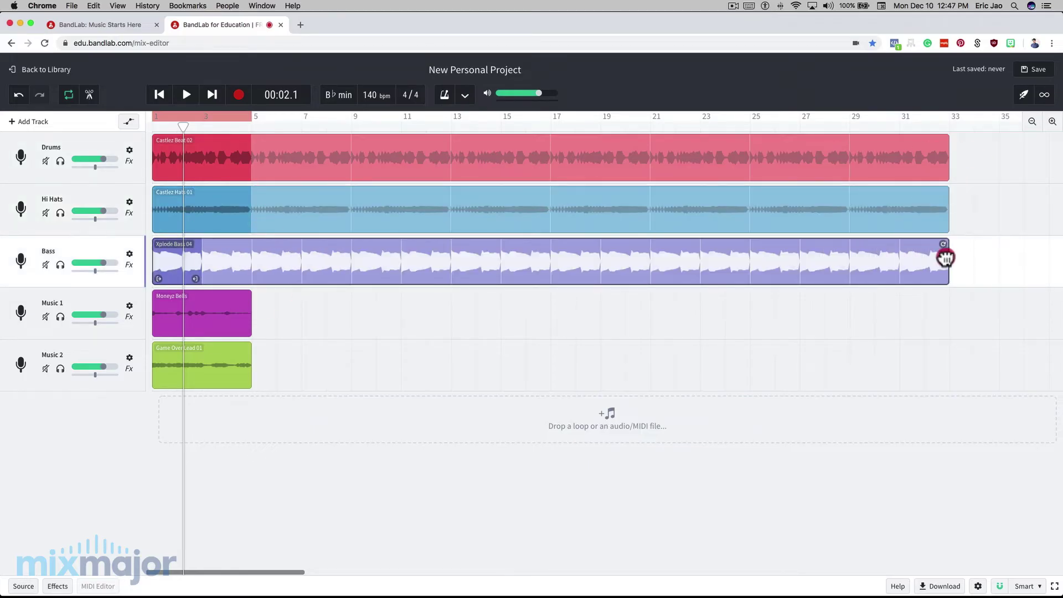
Loop the Music 1 and Music 2 clips out to bar 33 and turn off cycle playback
left_click(238, 302)
left_click_drag(244, 295, 948, 302)
left_click(248, 350)
left_click_drag(250, 349, 948, 347)
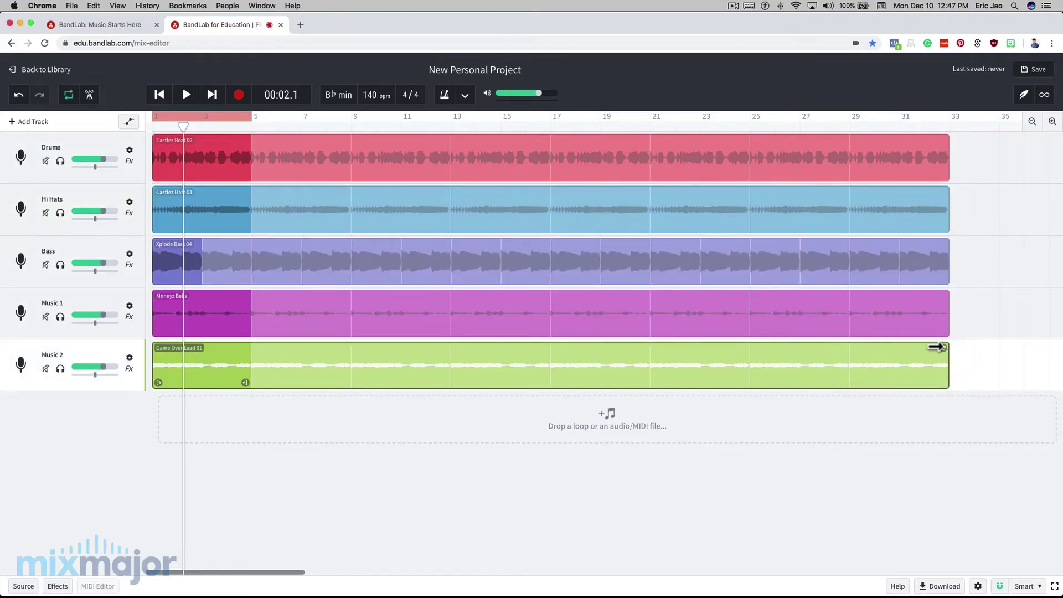
left_click(68, 100)
left_click(68, 97)
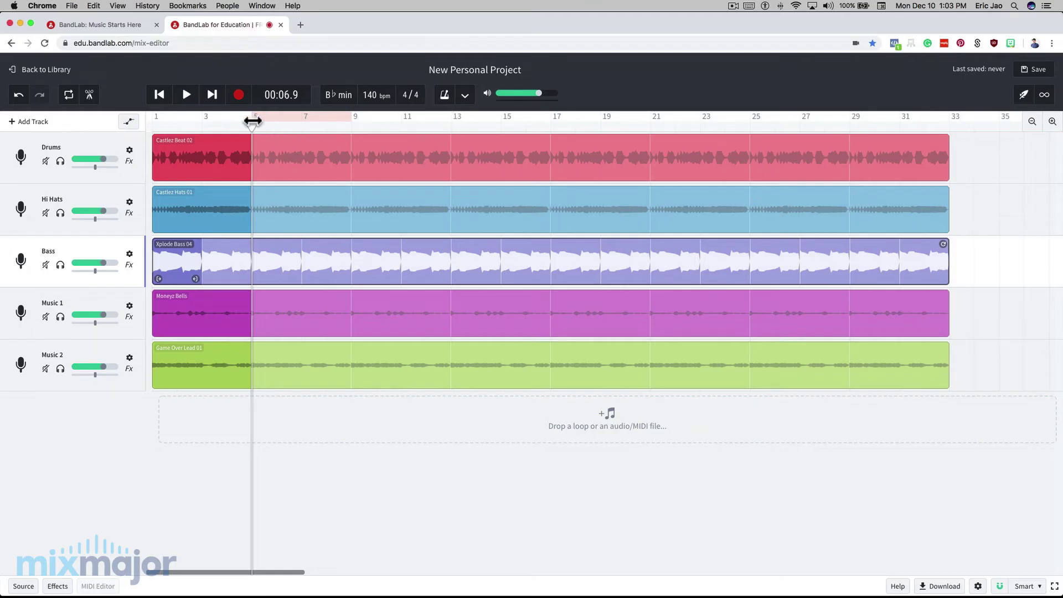
Set the ruler's cycle range to bars 5 through 9
left_click_drag(252, 119, 349, 120)
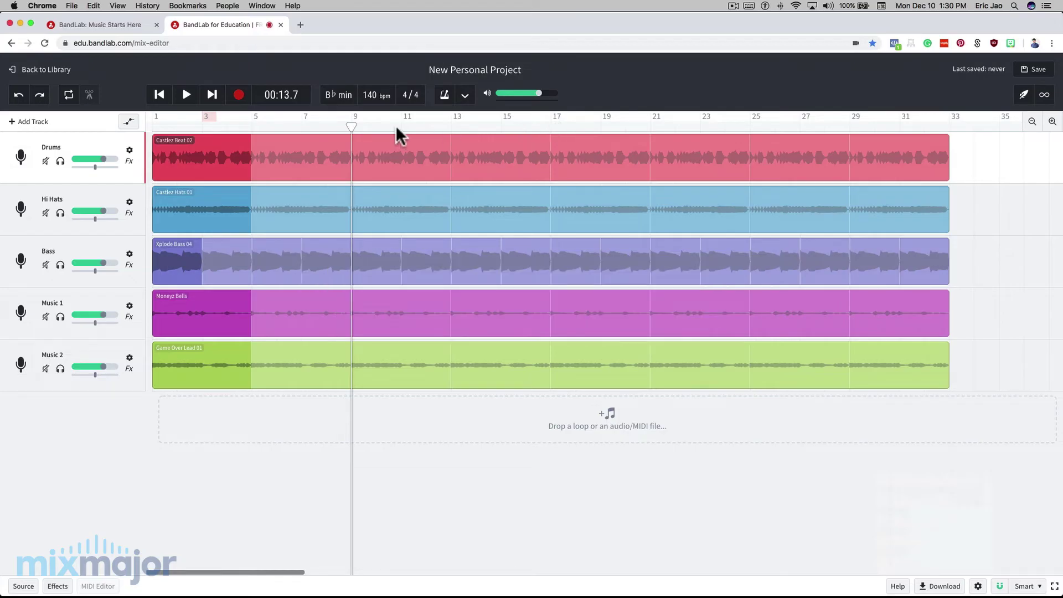
Split the Drums region at bar 9
mouse_move(352, 127)
left_mouse_down()
mouse_move(379, 127)
mouse_move(350, 132)
left_mouse_up()
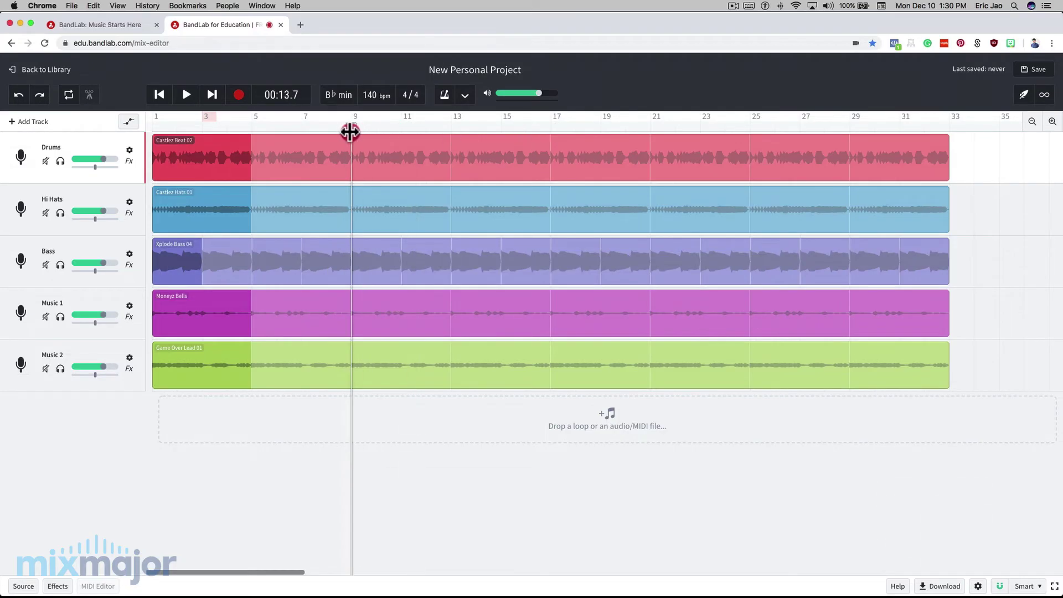
right_click(320, 153)
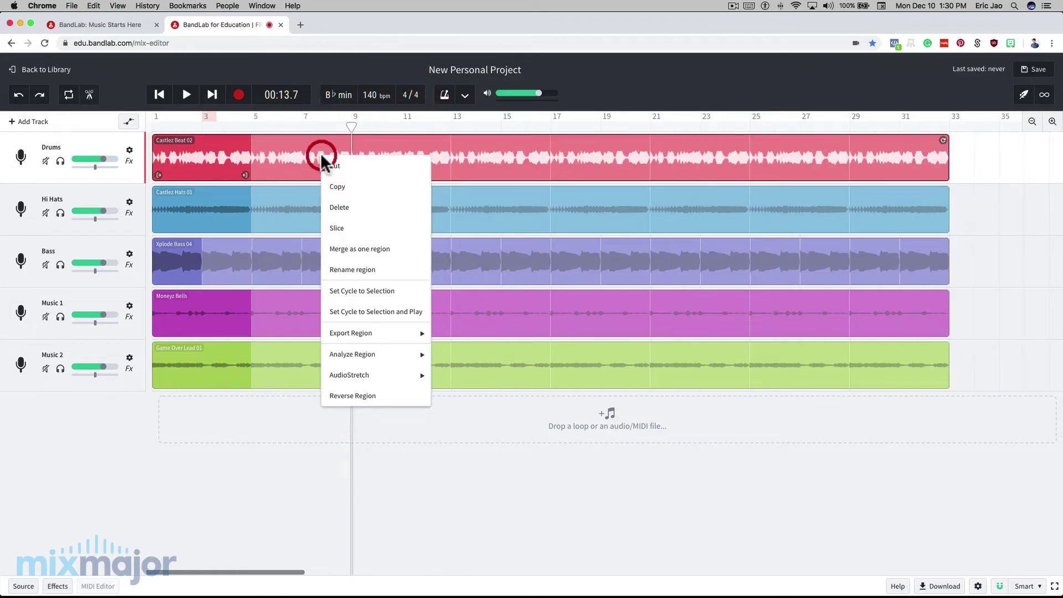
left_click(338, 229)
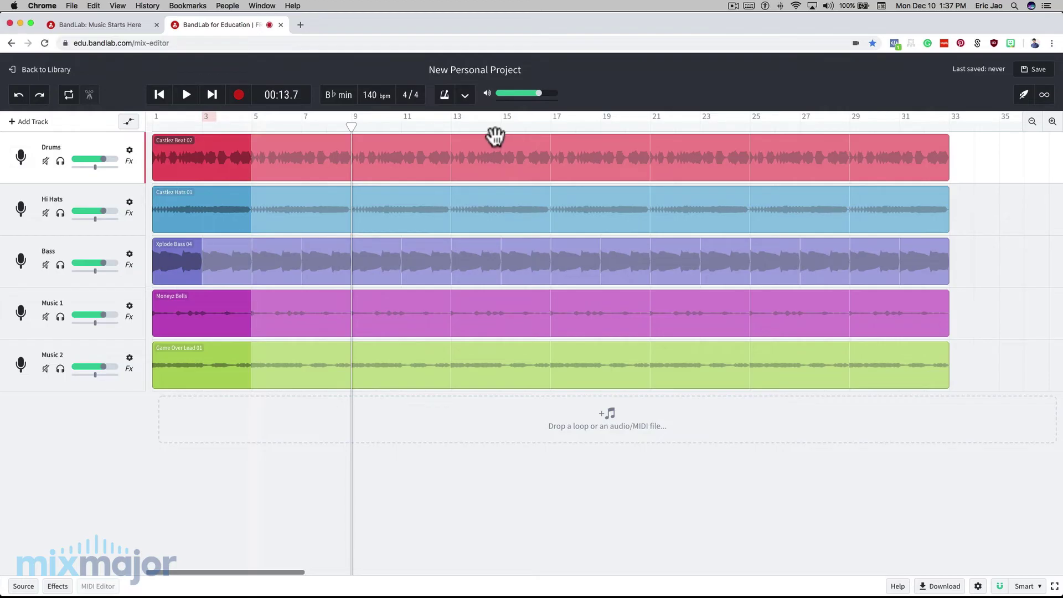
Split the Drums loop at bar 5 with Cmd+E and select the opening piece before bar 5
left_click_drag(350, 126, 252, 127)
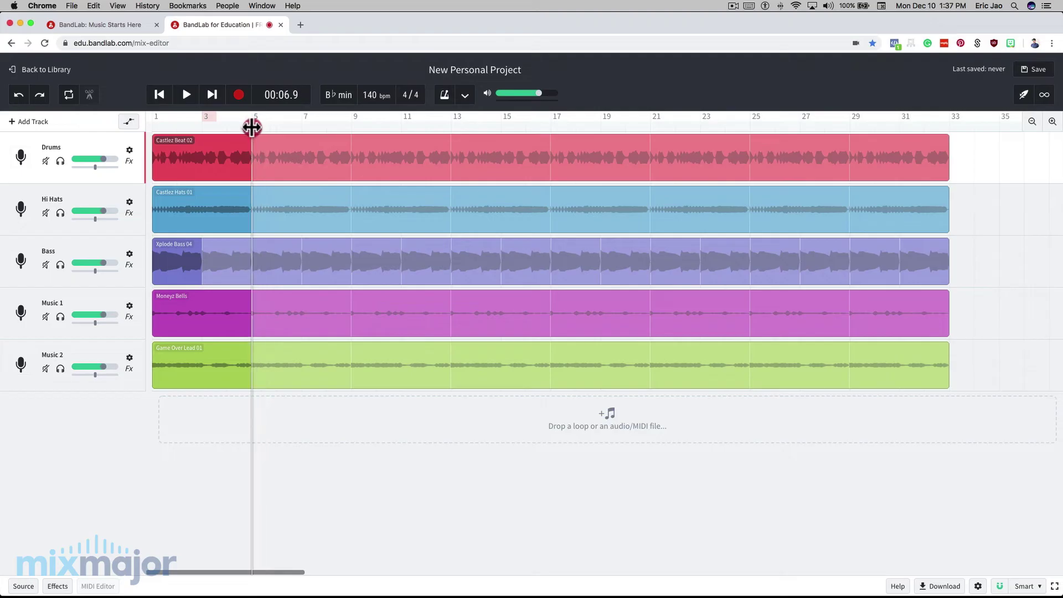
left_click(222, 153)
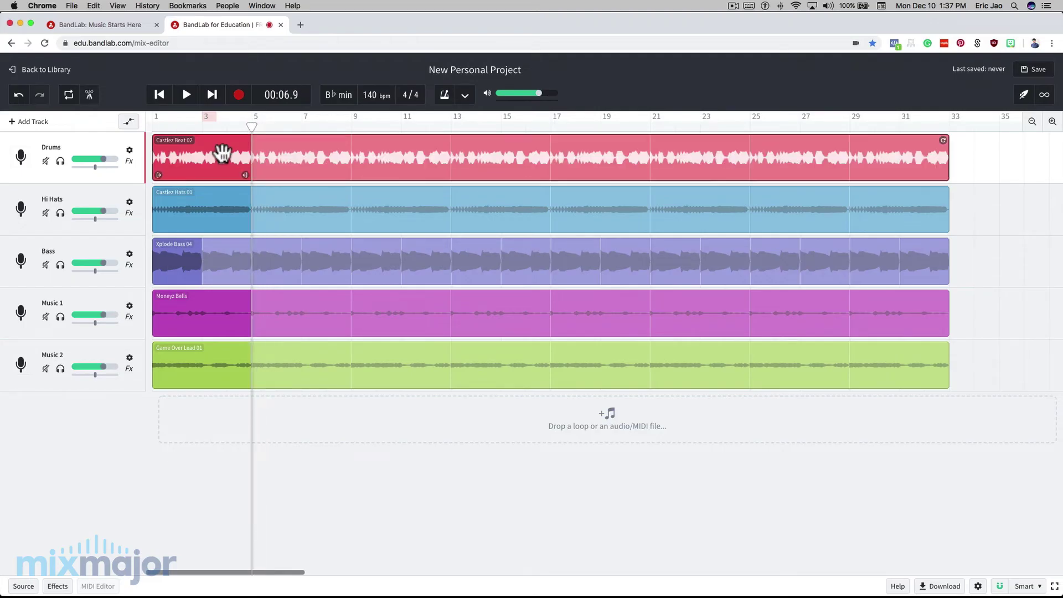
key("super+e")
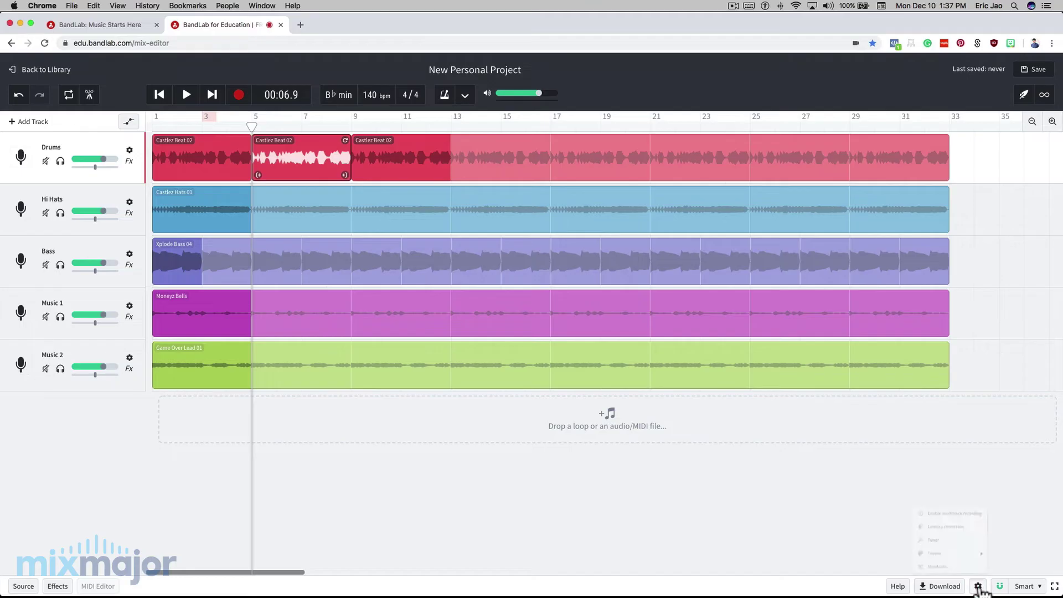
left_click(914, 563)
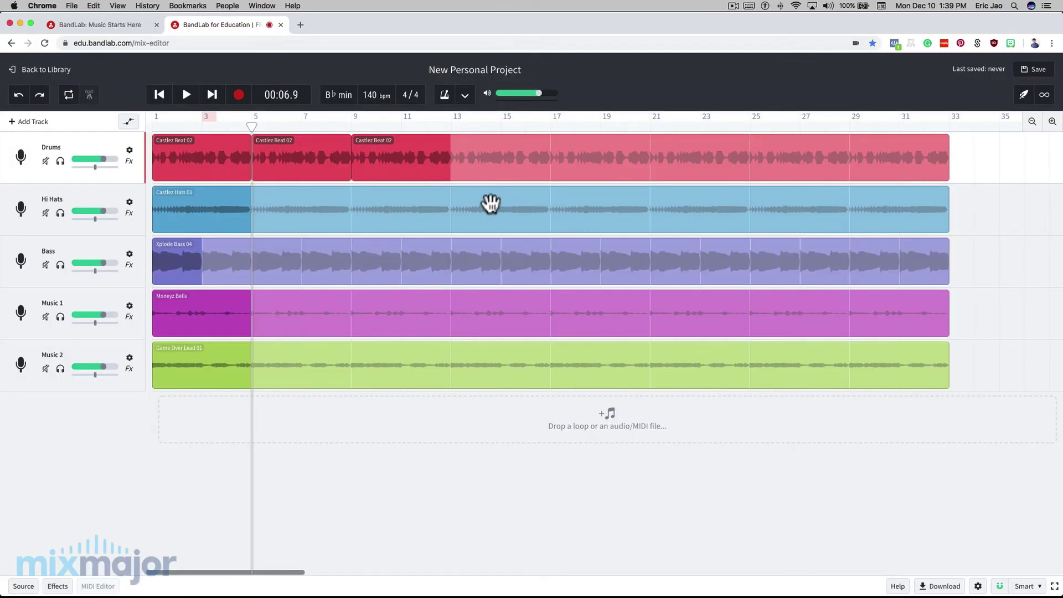
left_click(215, 151)
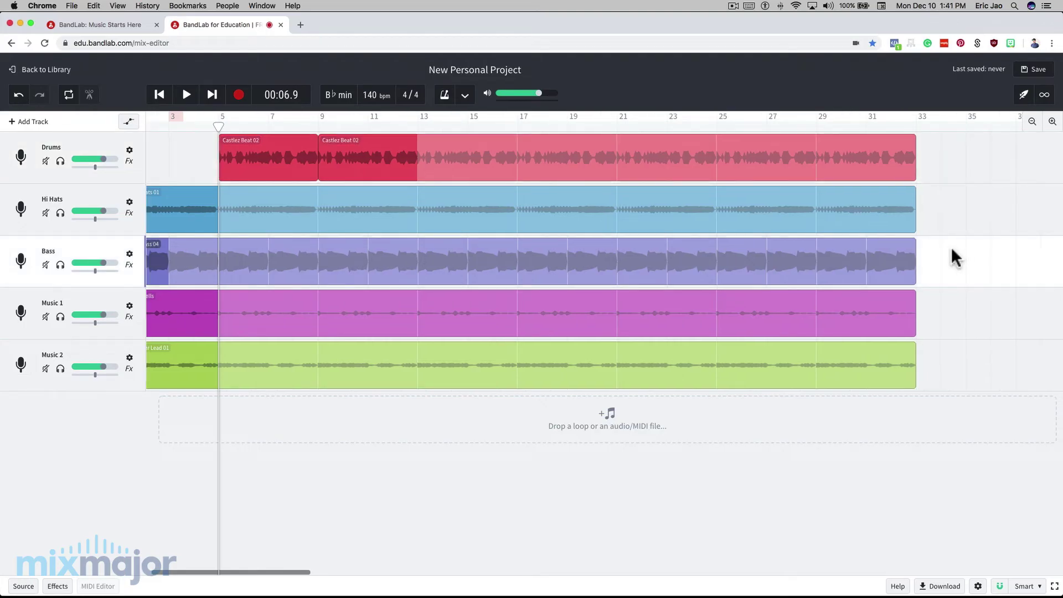
Shorten the Bass clip and move it to start at bar 9
left_click(861, 252)
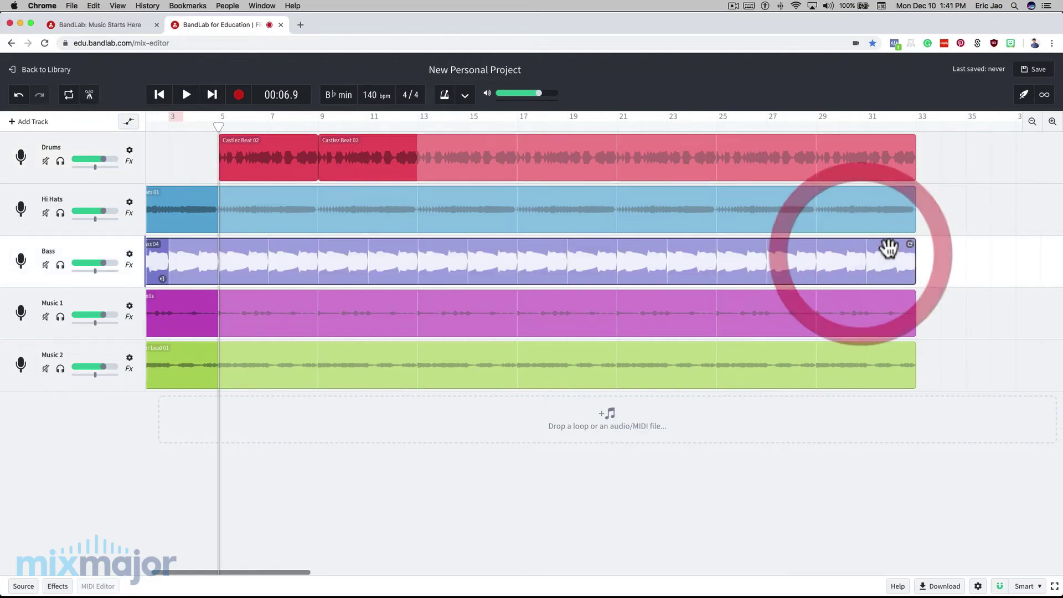
left_click_drag(908, 244, 506, 246)
left_click_drag(343, 254, 540, 258)
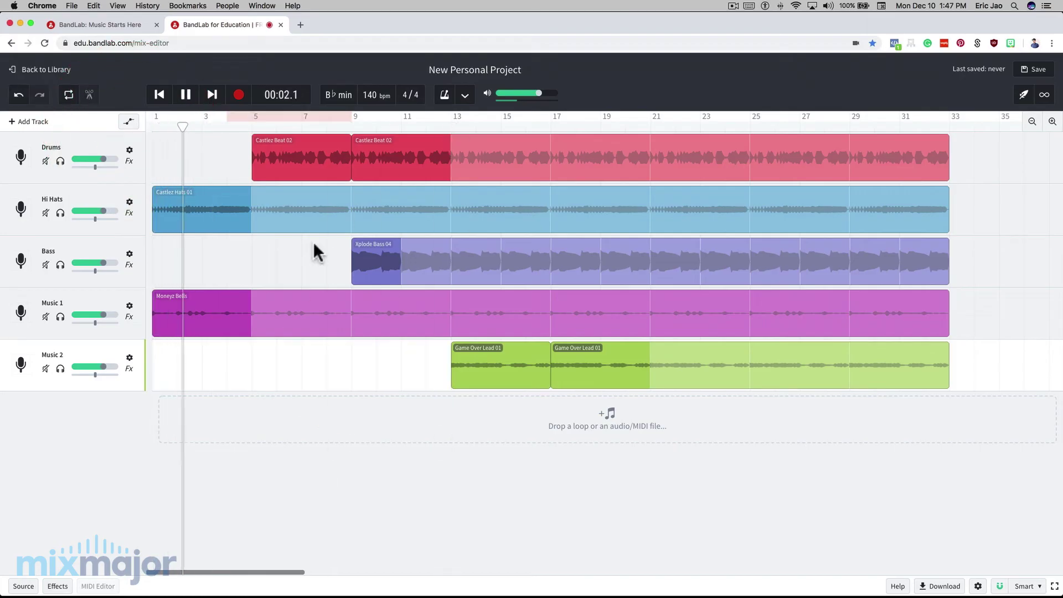
Delete the middle sections of the Drums, Hi Hats and Music 2 clips
key("space")
left_click(534, 157)
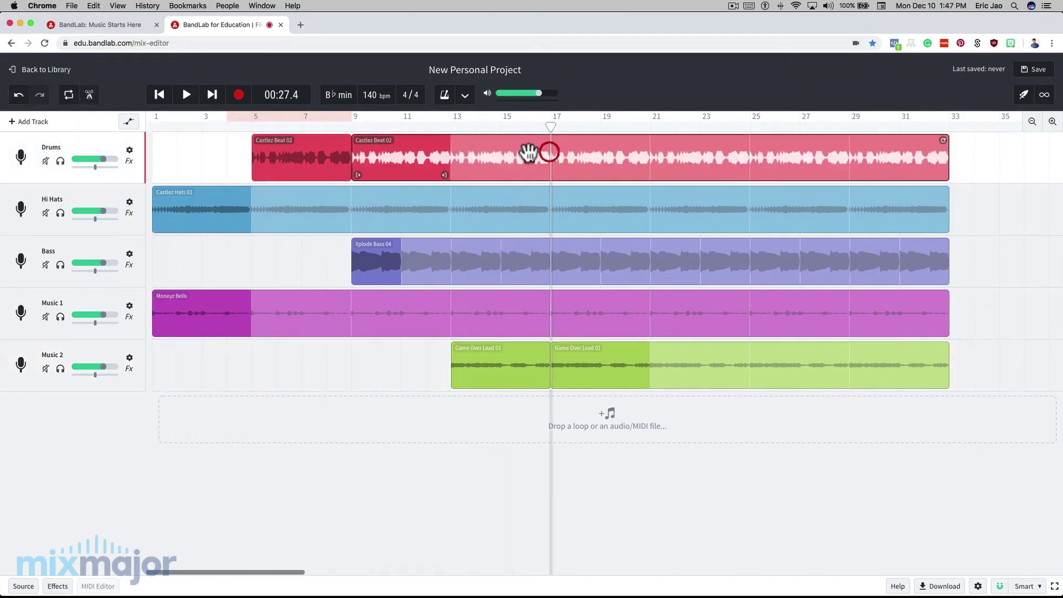
key("Delete")
left_click(581, 209)
key("Delete")
left_click(589, 349)
key("space")
key("Delete")
Shorten the later Hi Hats and Bass clips to end at bar 29
left_click(681, 152)
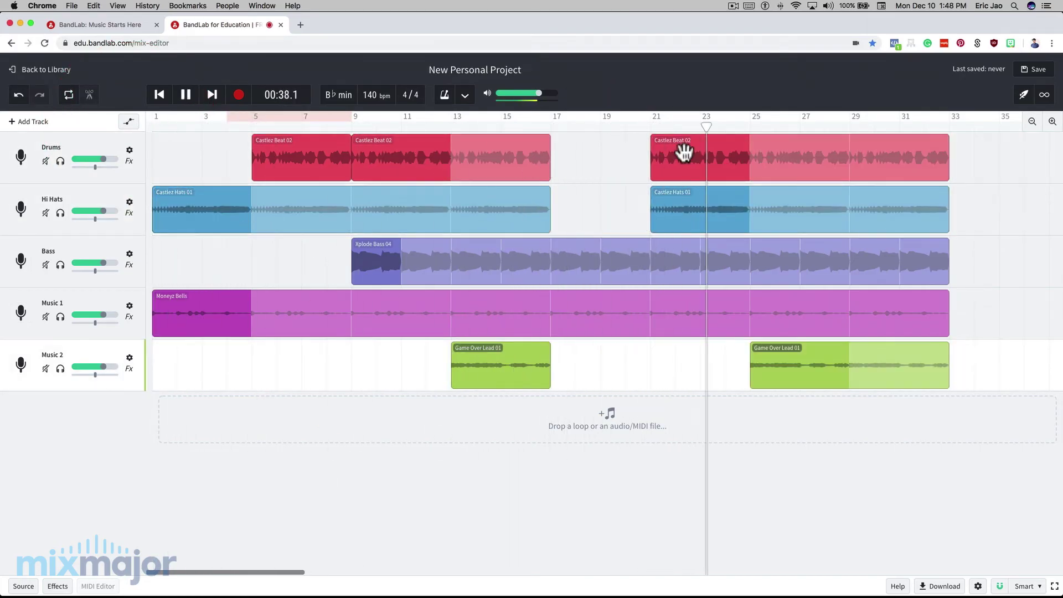
key("space")
left_click(830, 207)
left_click_drag(948, 209, 849, 209)
left_click_drag(948, 261, 849, 261)
key("space")
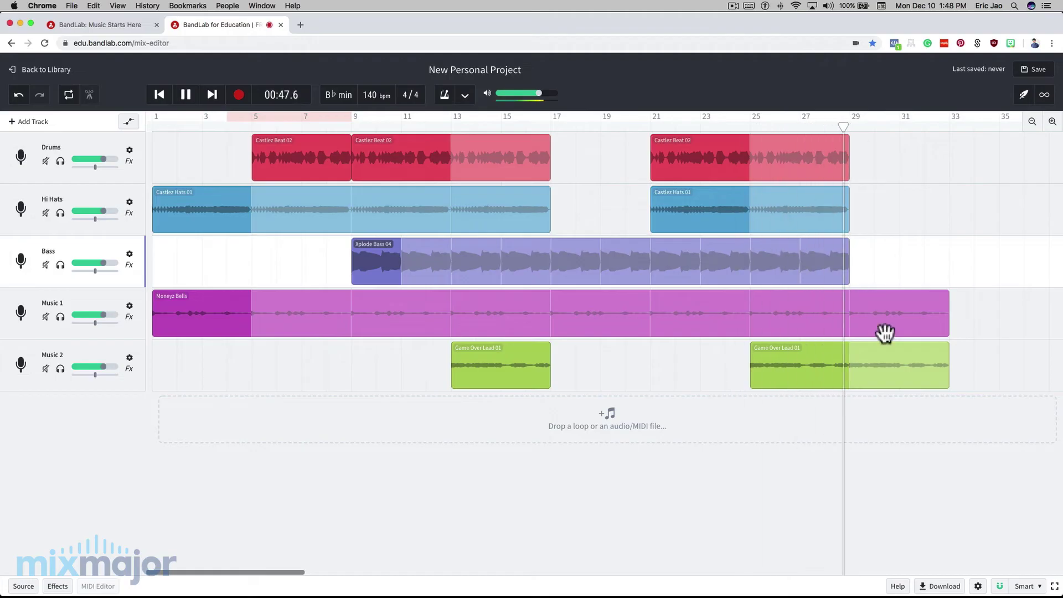
End the later Drums and Bass clips at bar 25, extend Hi Hats to bar 21, start later Music 1 at bar 25
left_click_drag(848, 157, 750, 157)
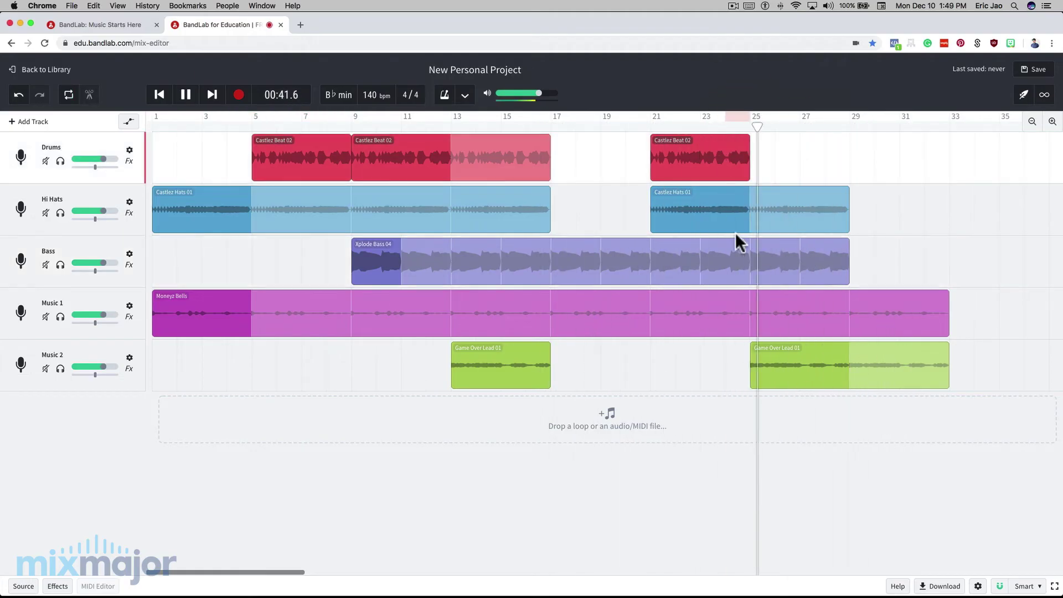
left_click_drag(849, 261, 750, 261)
key("space")
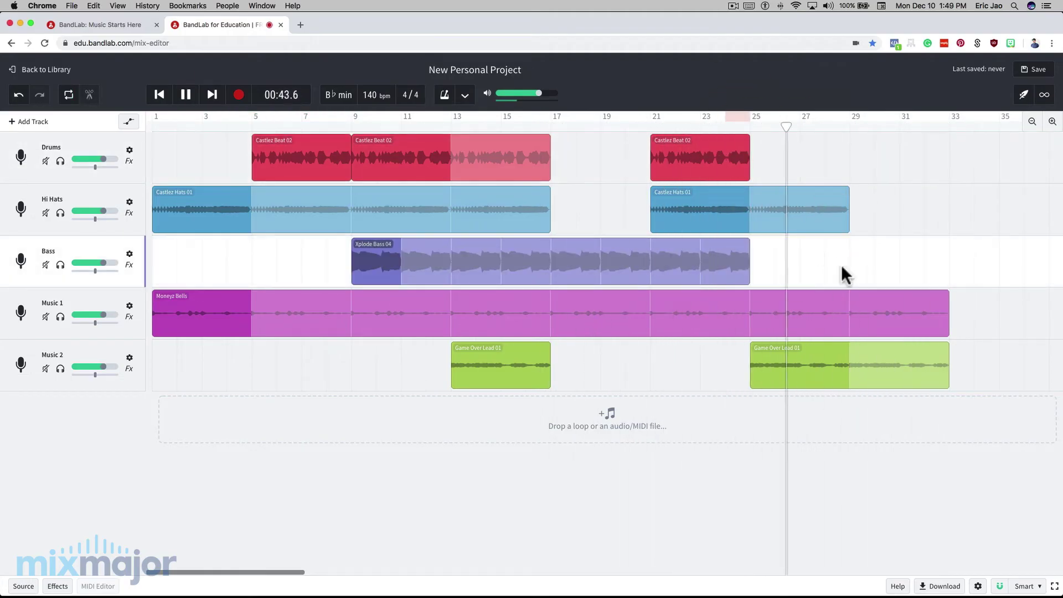
left_click(551, 119)
left_click_drag(550, 209, 650, 210)
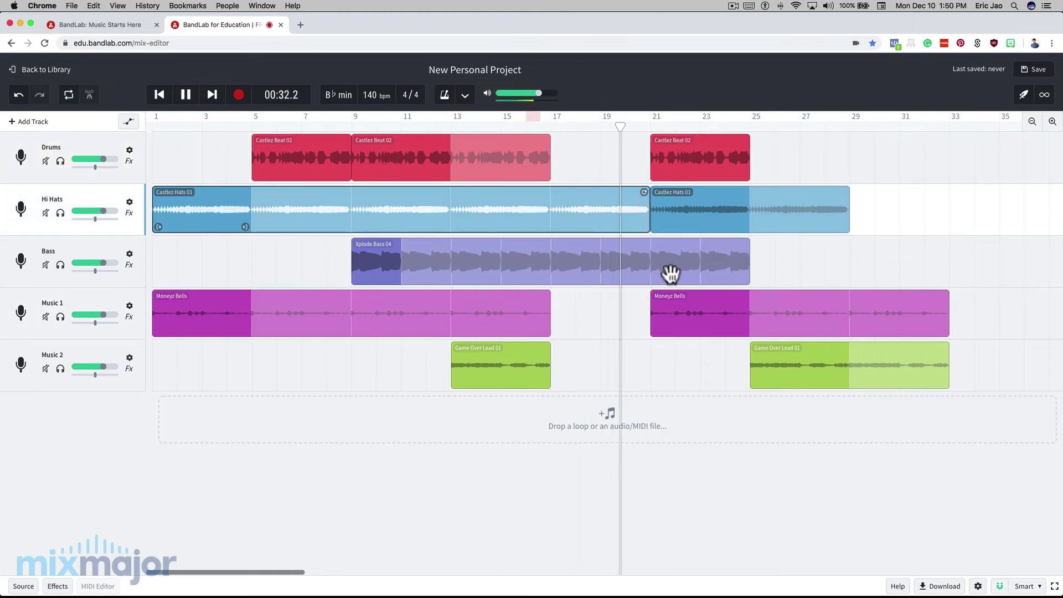
left_click_drag(652, 313, 750, 313)
left_click(874, 366)
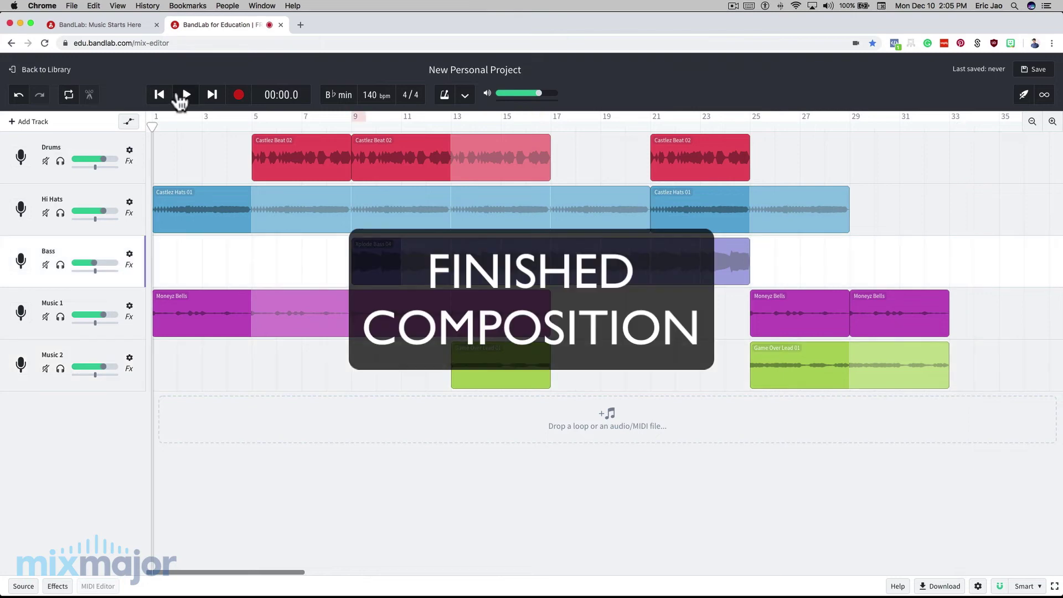
Play the finished composition from the start
left_click(185, 95)
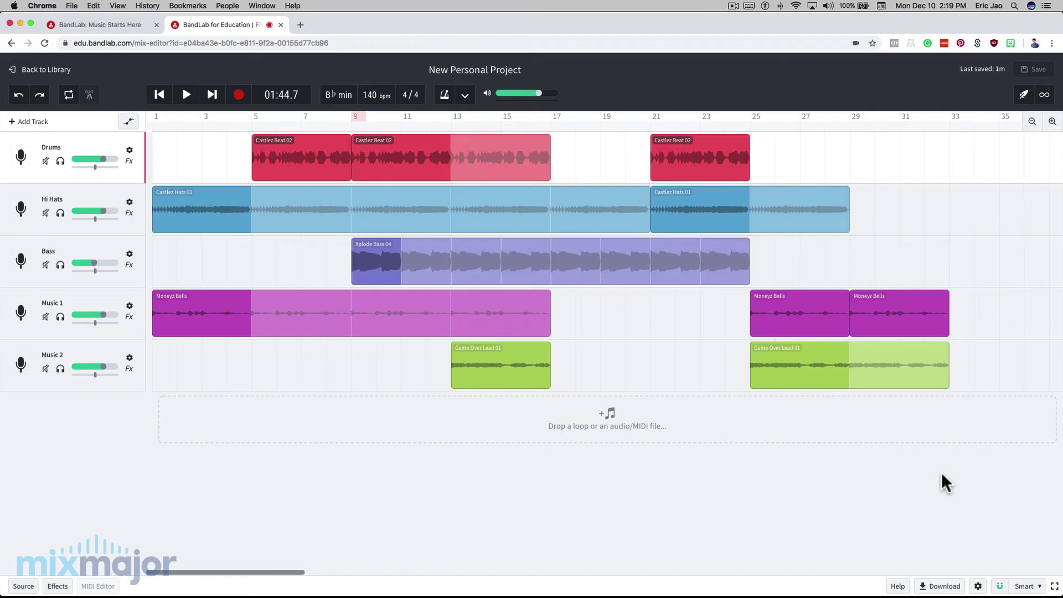
Export the song's mixdown as a Highest Quality MP3 and save it to the Desktop
left_click(942, 587)
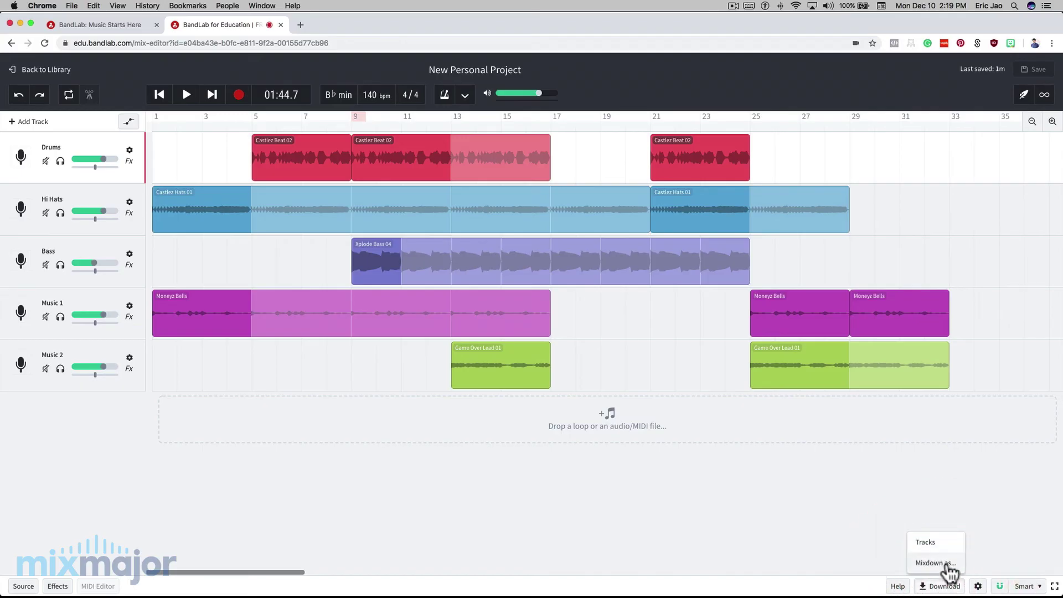
left_click(947, 564)
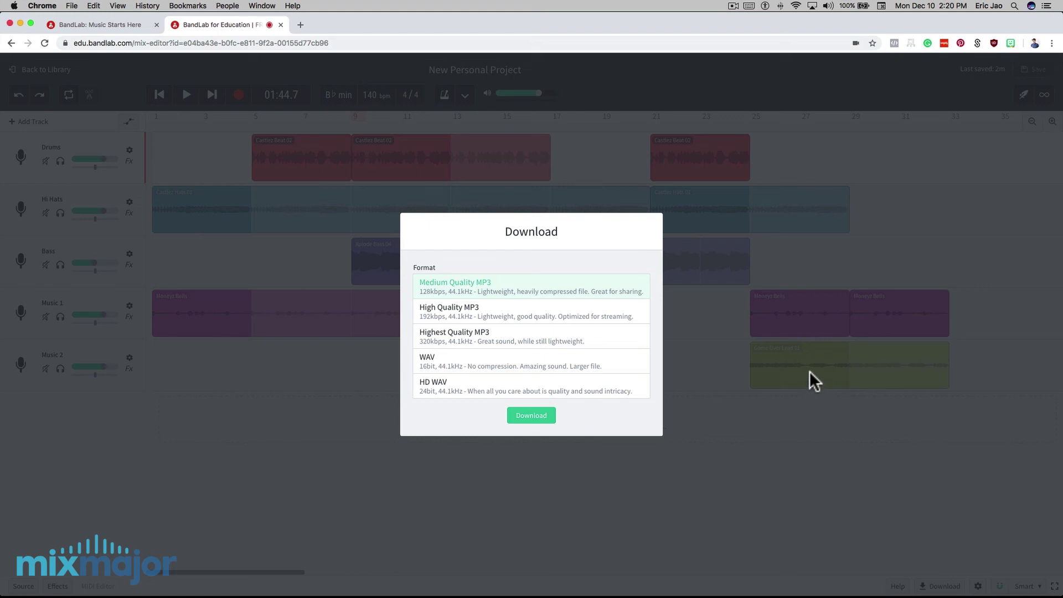
left_click(495, 342)
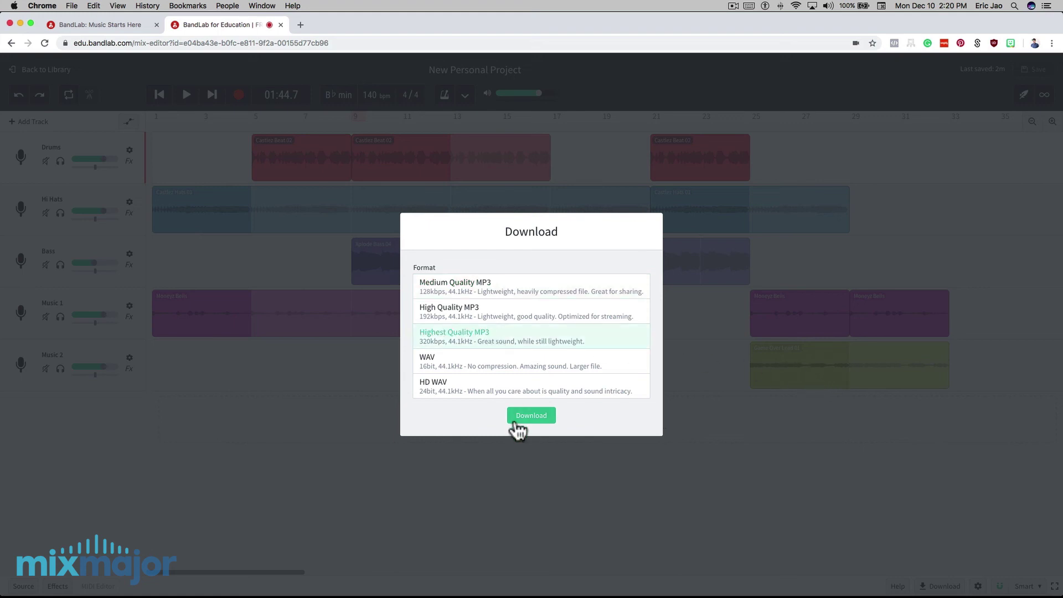
left_click(533, 416)
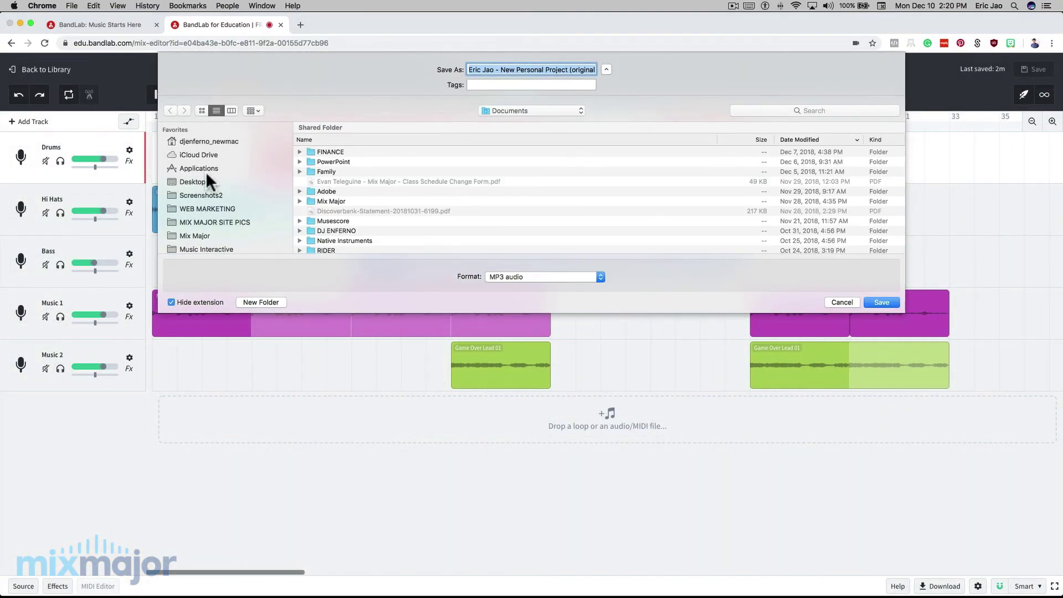
left_click(200, 181)
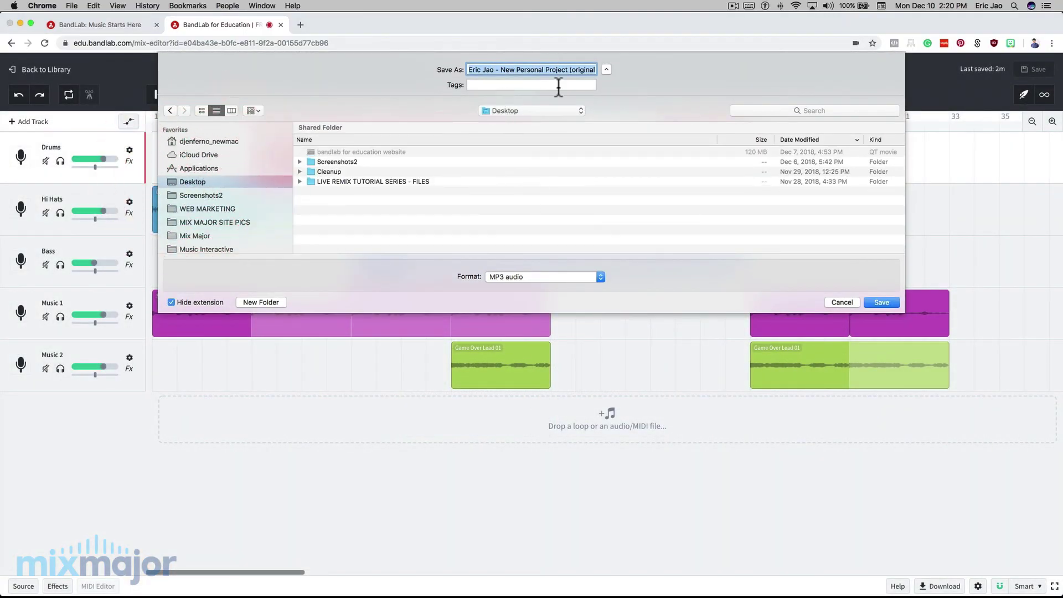
left_click(877, 300)
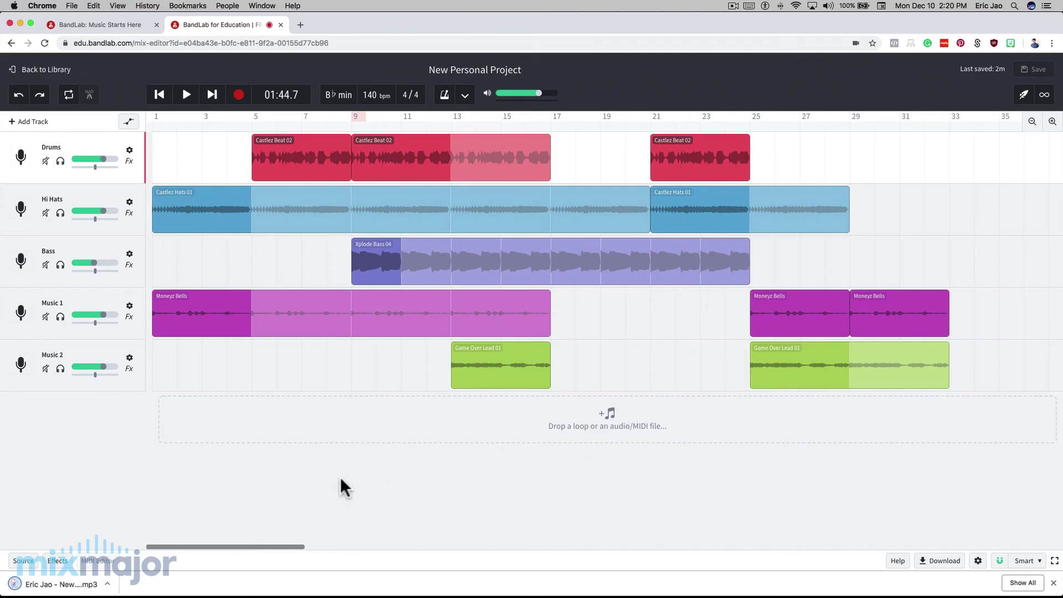
Reveal the downloaded MP3 in Finder, drag it into the project, and align the clip at bar 1
left_click(107, 584)
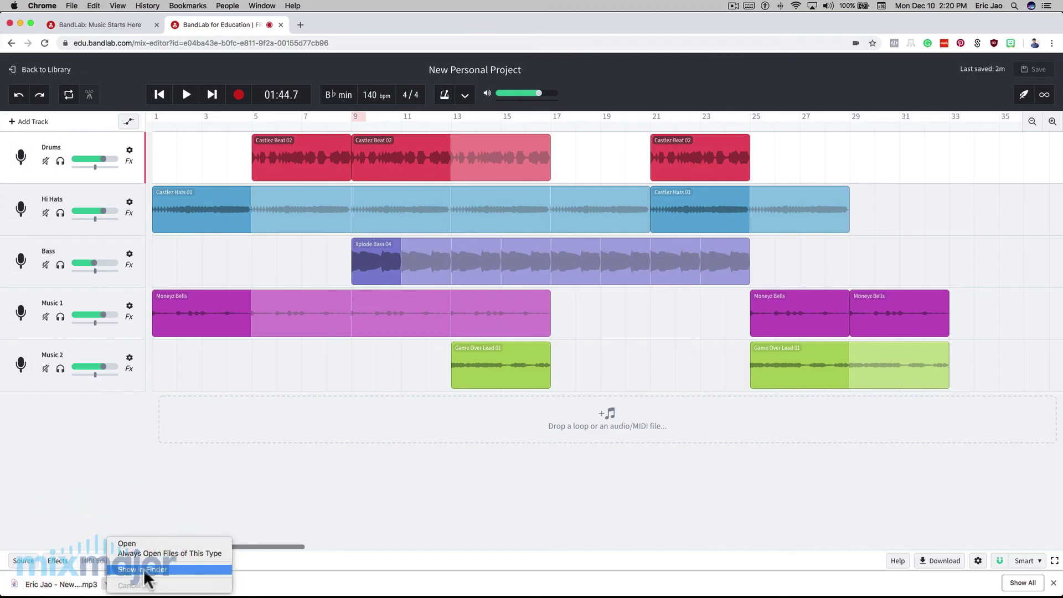
left_click(143, 568)
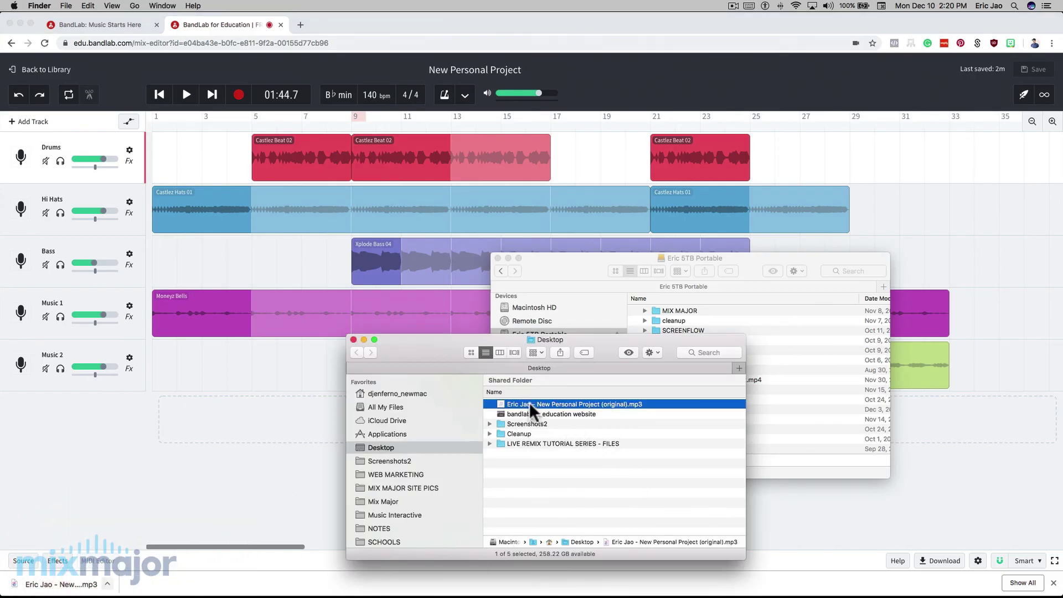
left_click_drag(501, 401, 204, 414)
left_click_drag(513, 415, 474, 421)
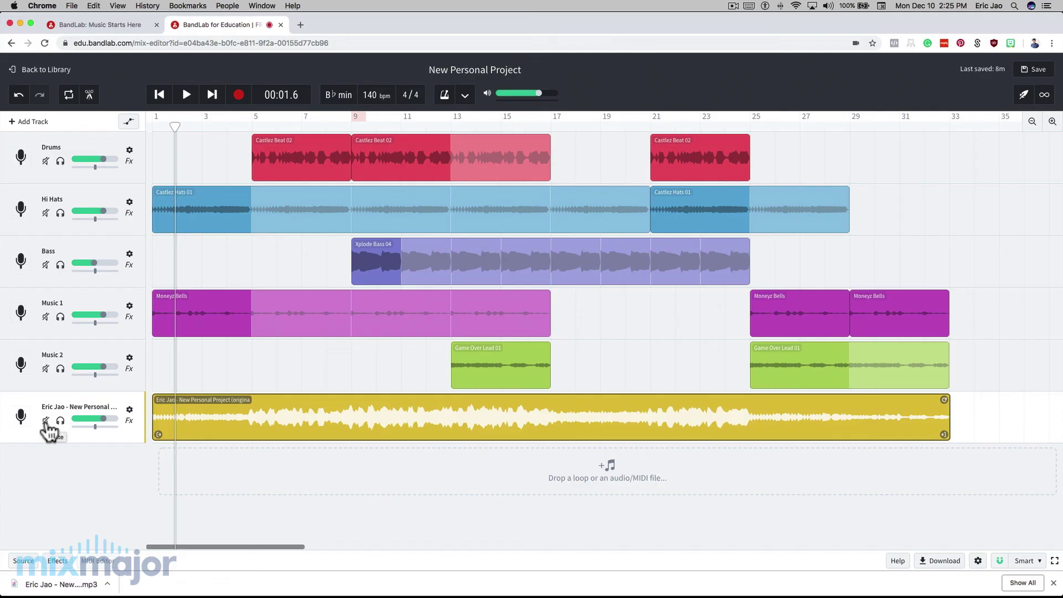
Mute the imported mixdown track and save the project
left_click(46, 422)
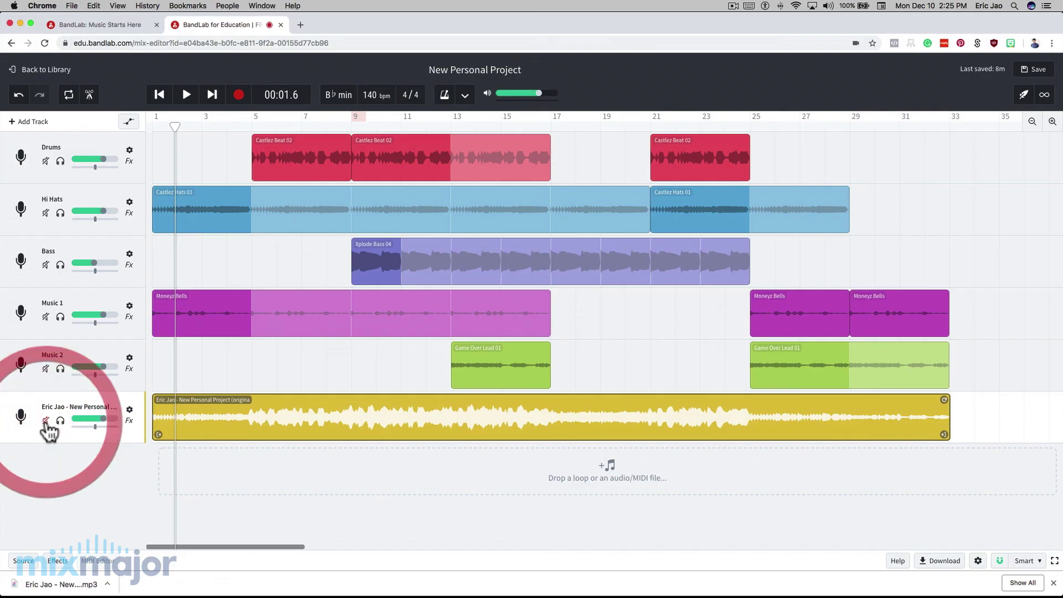
left_click(1037, 71)
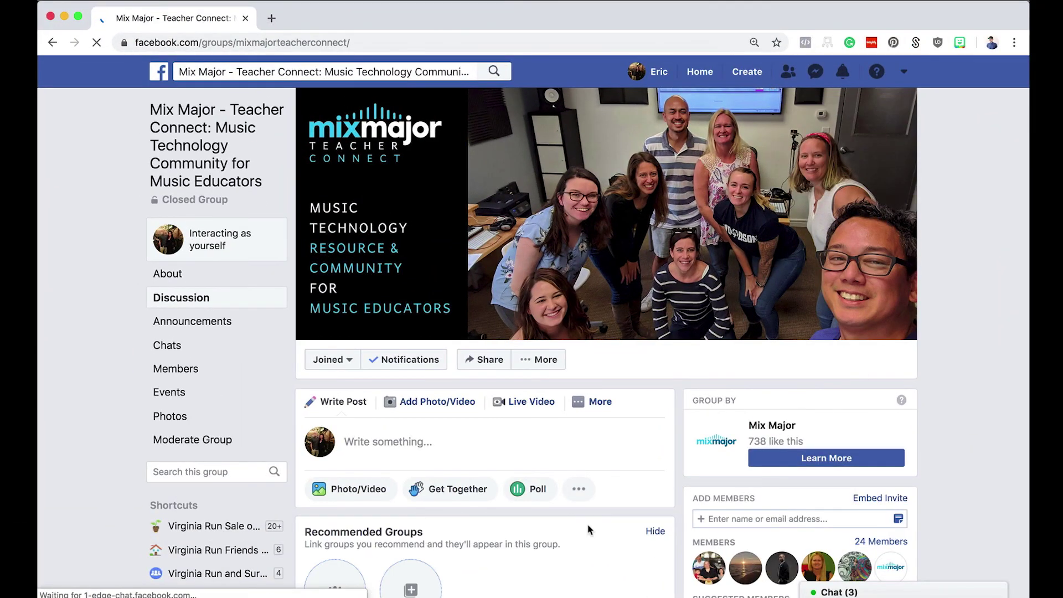
scroll(603, 447, "down", 10)
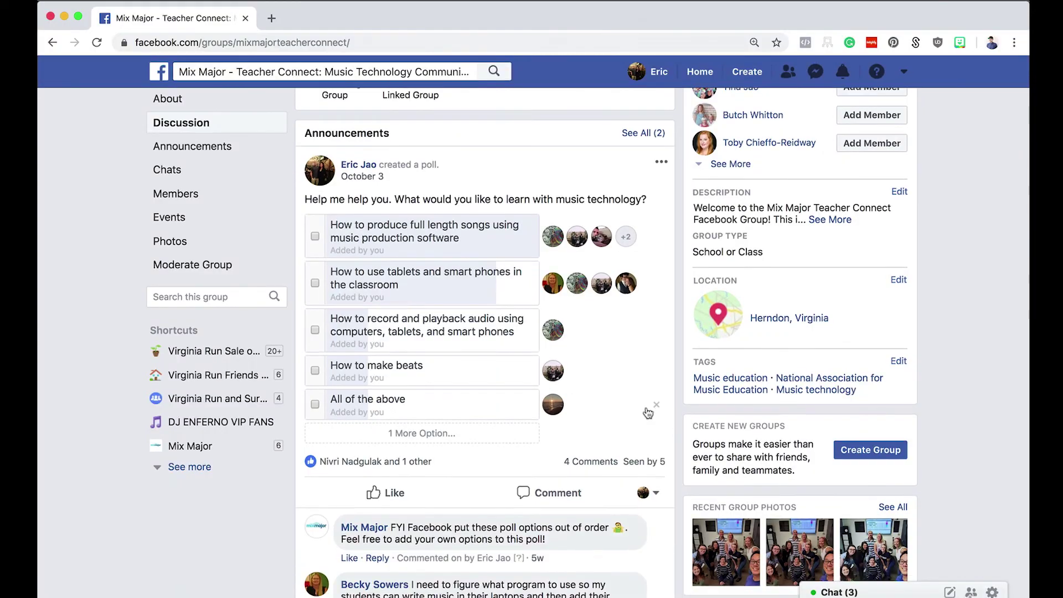
scroll(647, 410, "down", 3)
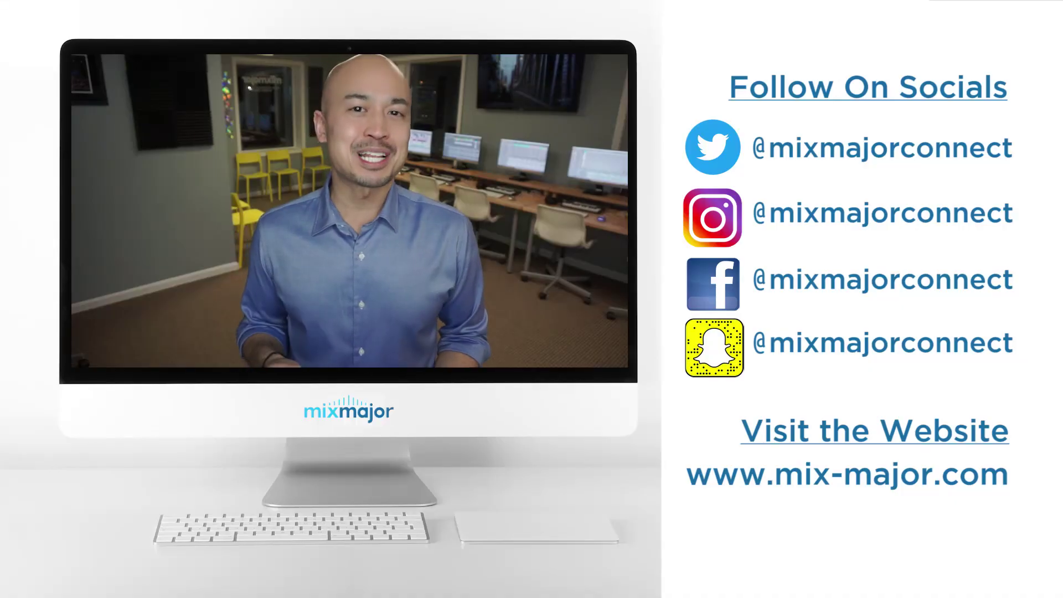